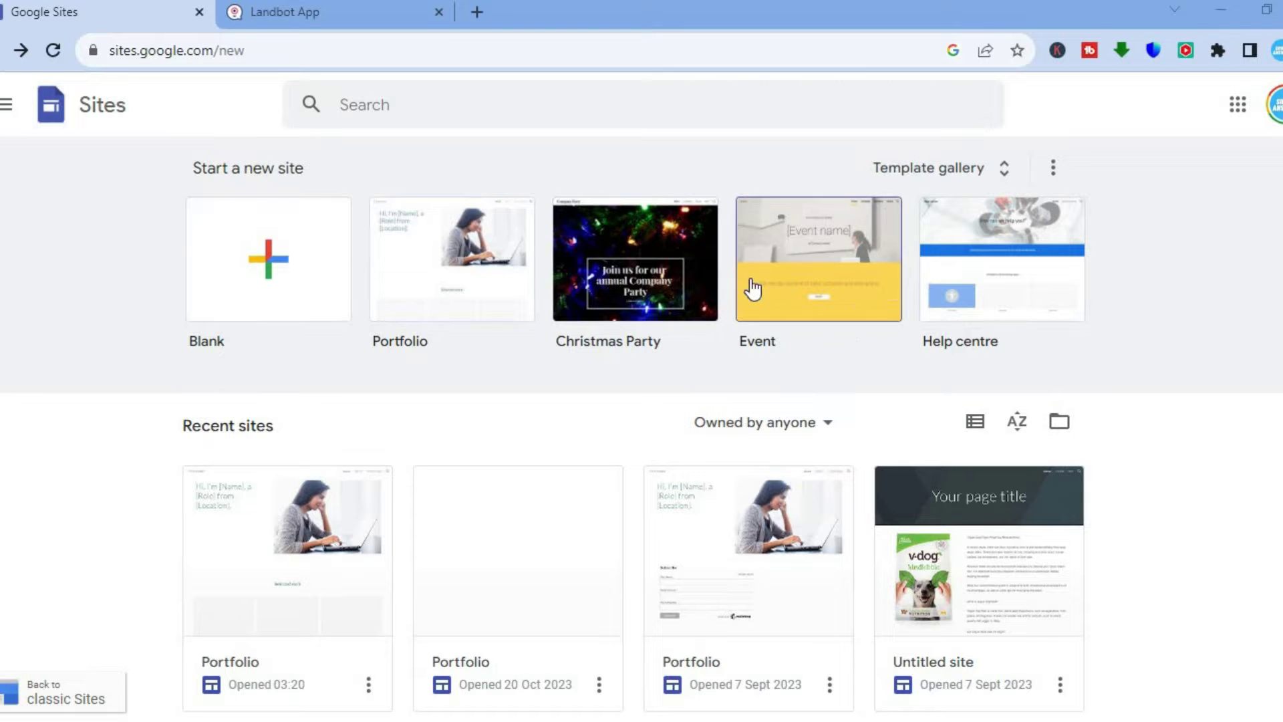
- Open the recent Portfolio site in Google Sites for editing, then go to the Landbot dashboard
click(272, 552)
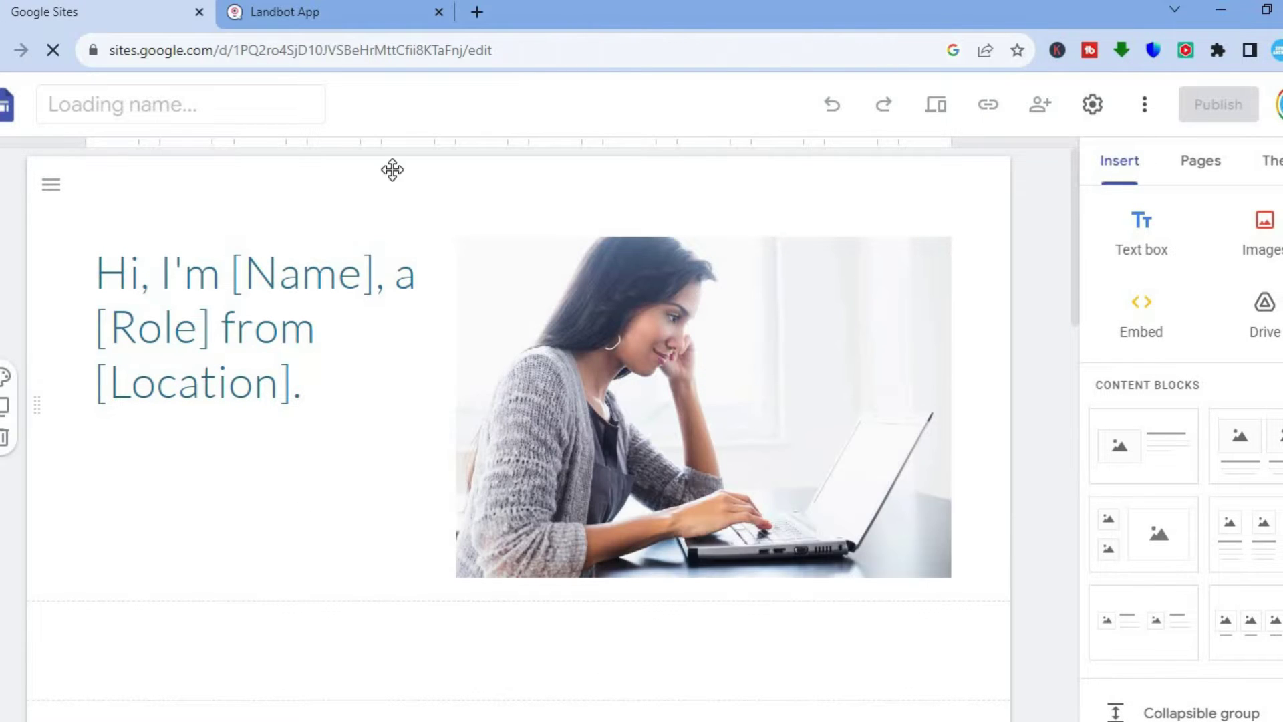
click(302, 13)
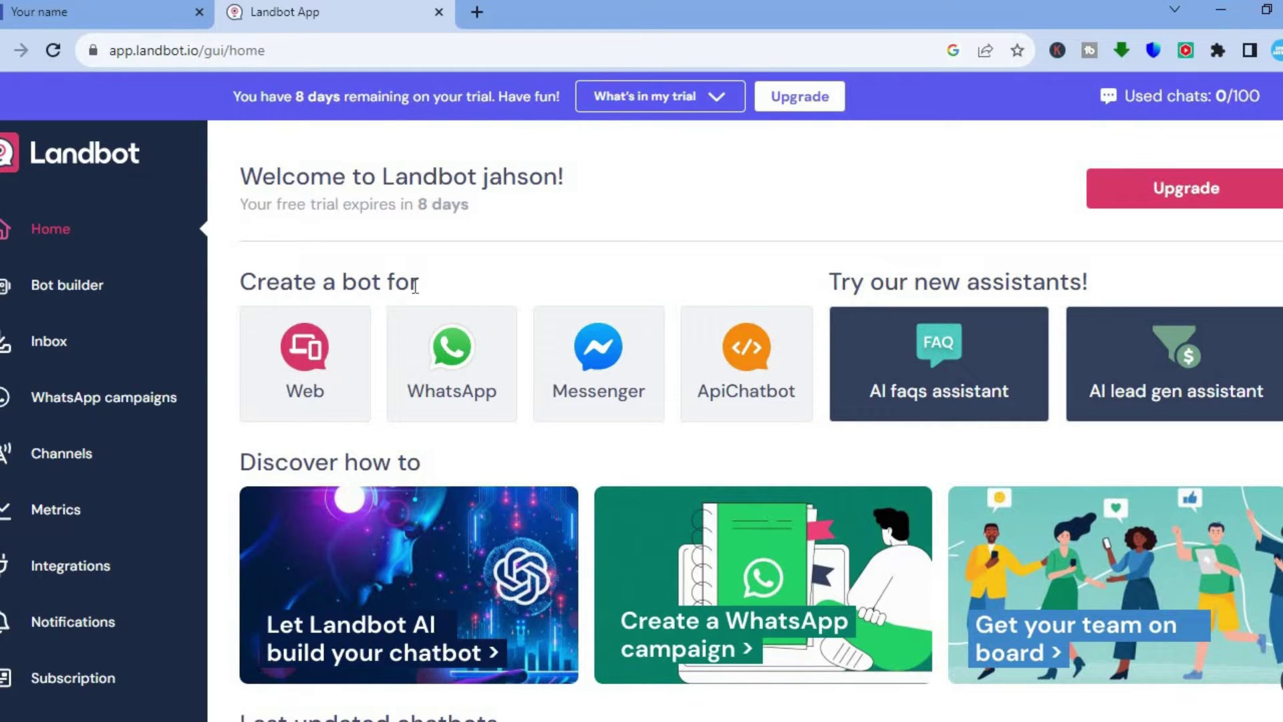
- Create a new Landbot Web bot using Start from scratch
click(306, 363)
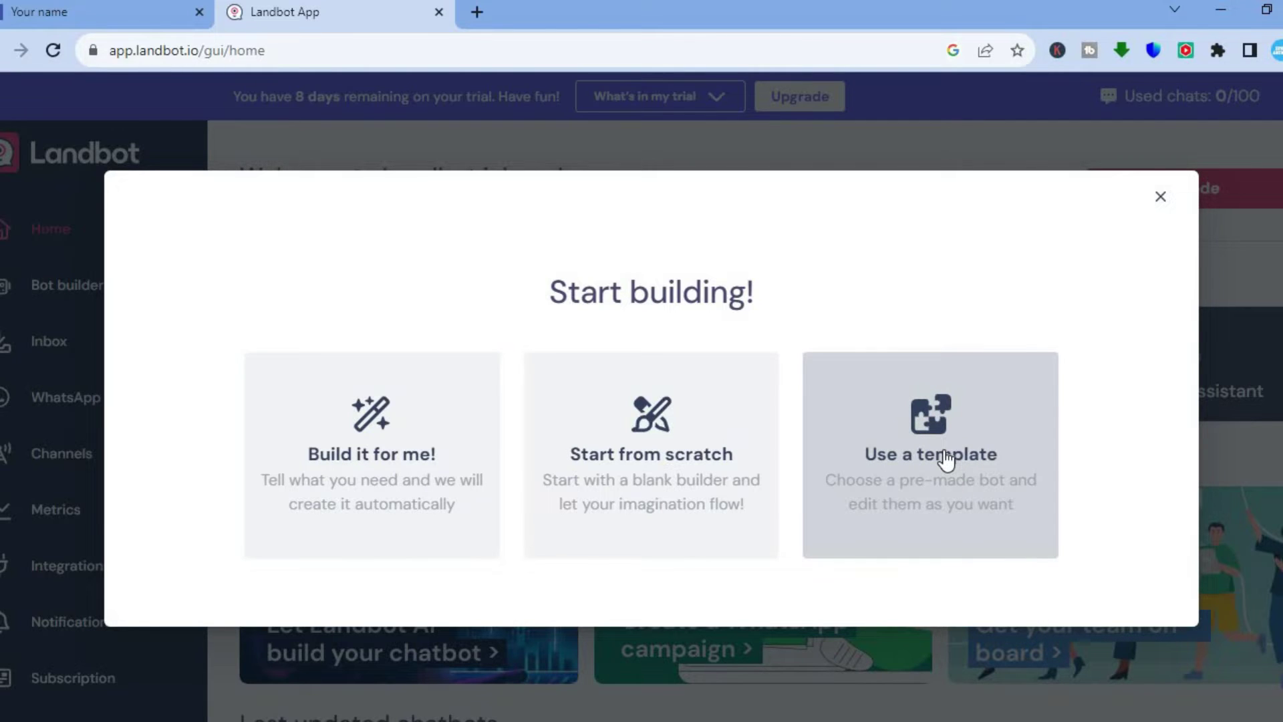
click(639, 441)
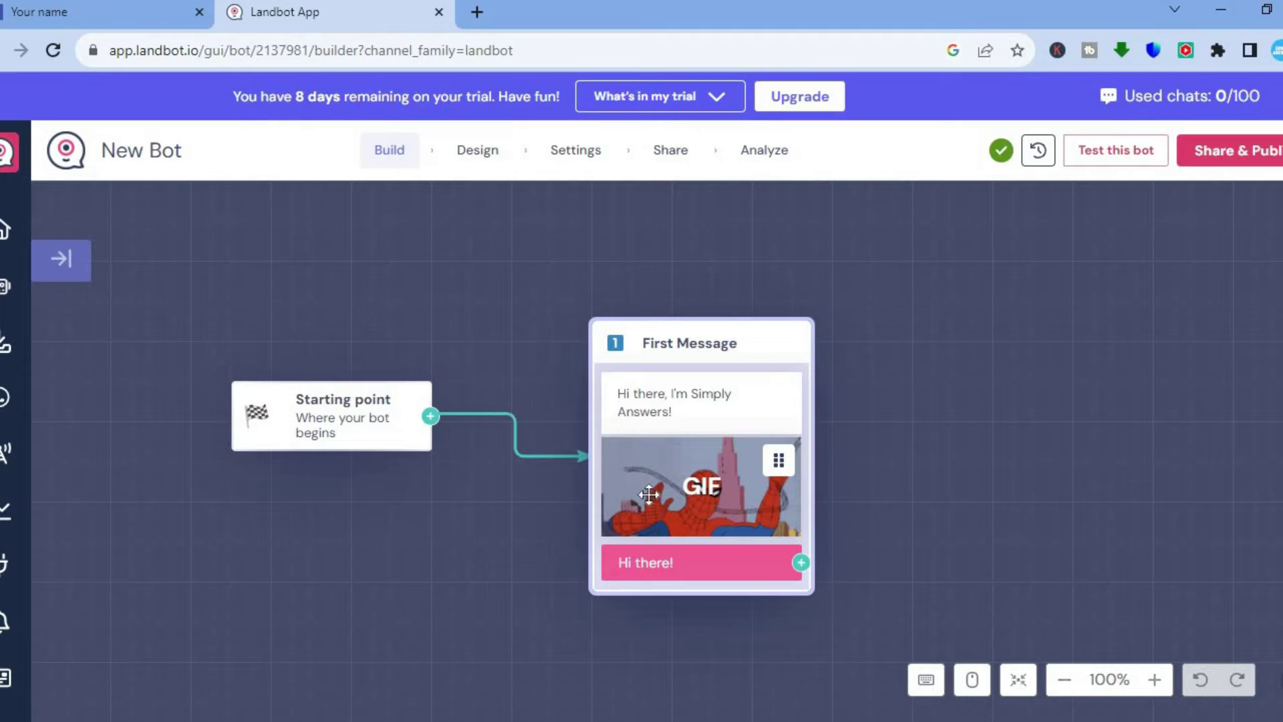
- Link the starting point to the First Message and add 'How are you doing?' after its greeting
click(425, 418)
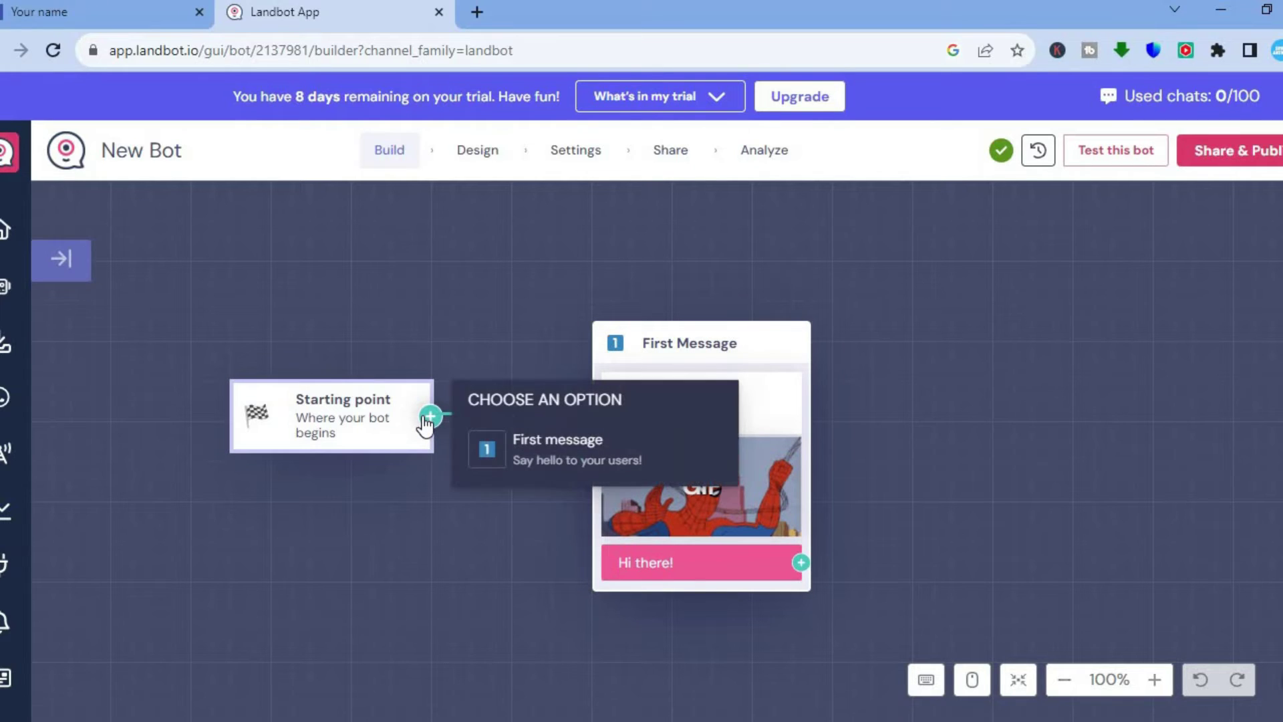
click(576, 458)
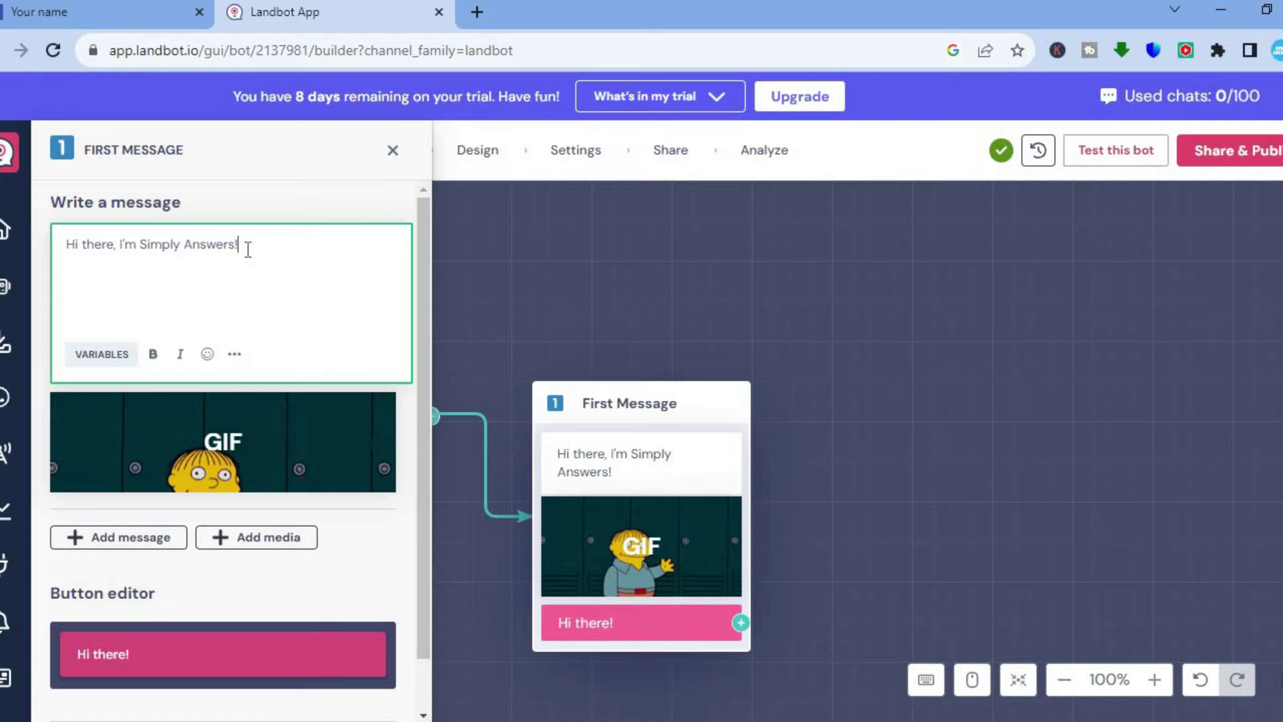
text(How are you doing?)
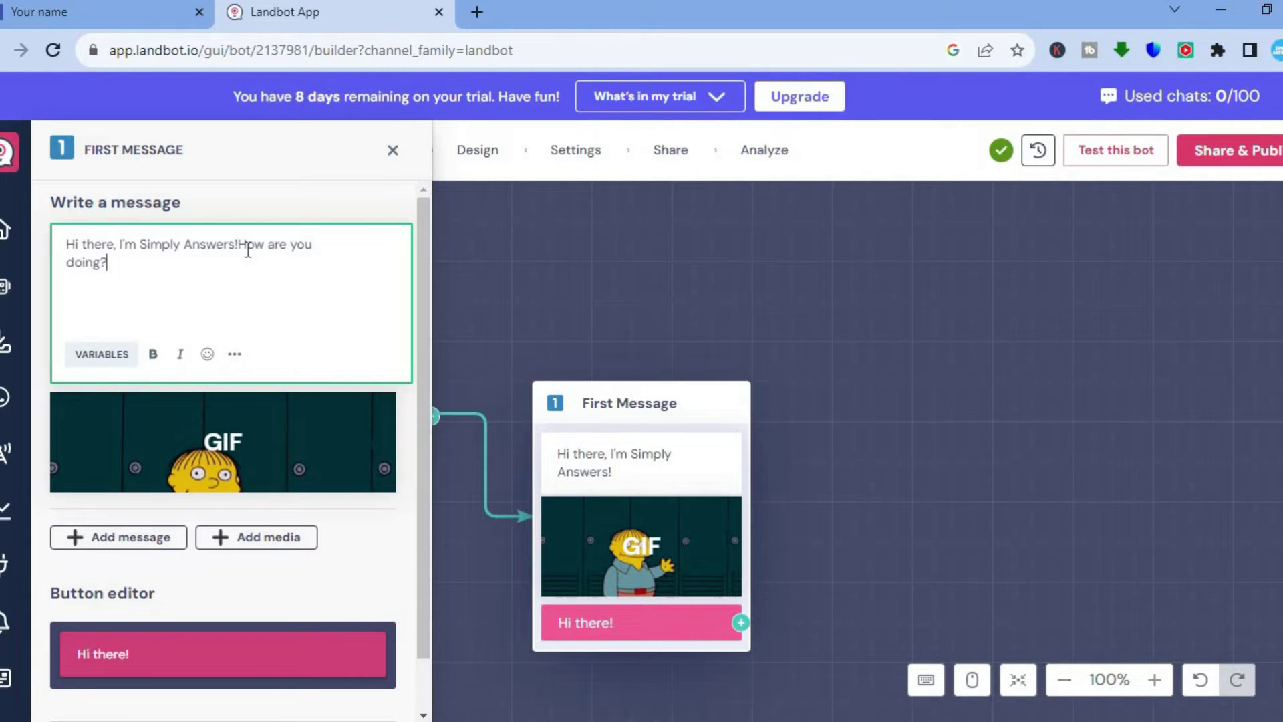
mouse_move(311, 463)
scroll(406, 695, down, 2)
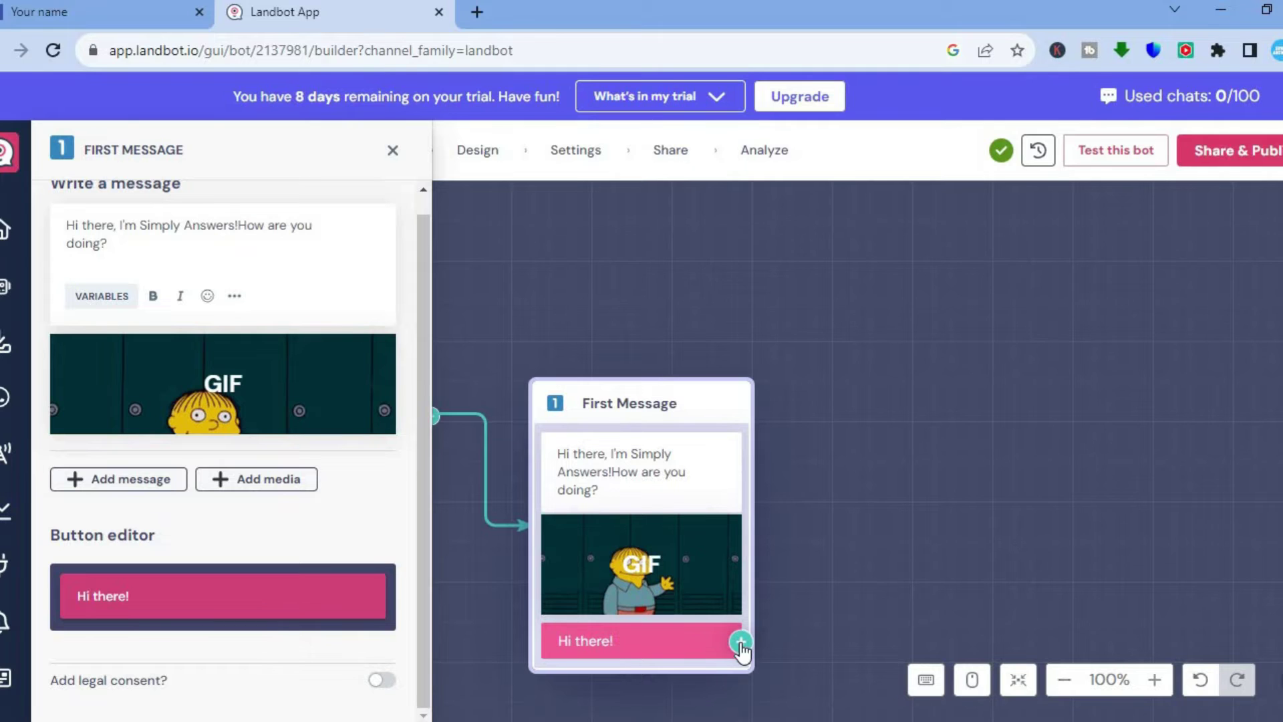
click(740, 644)
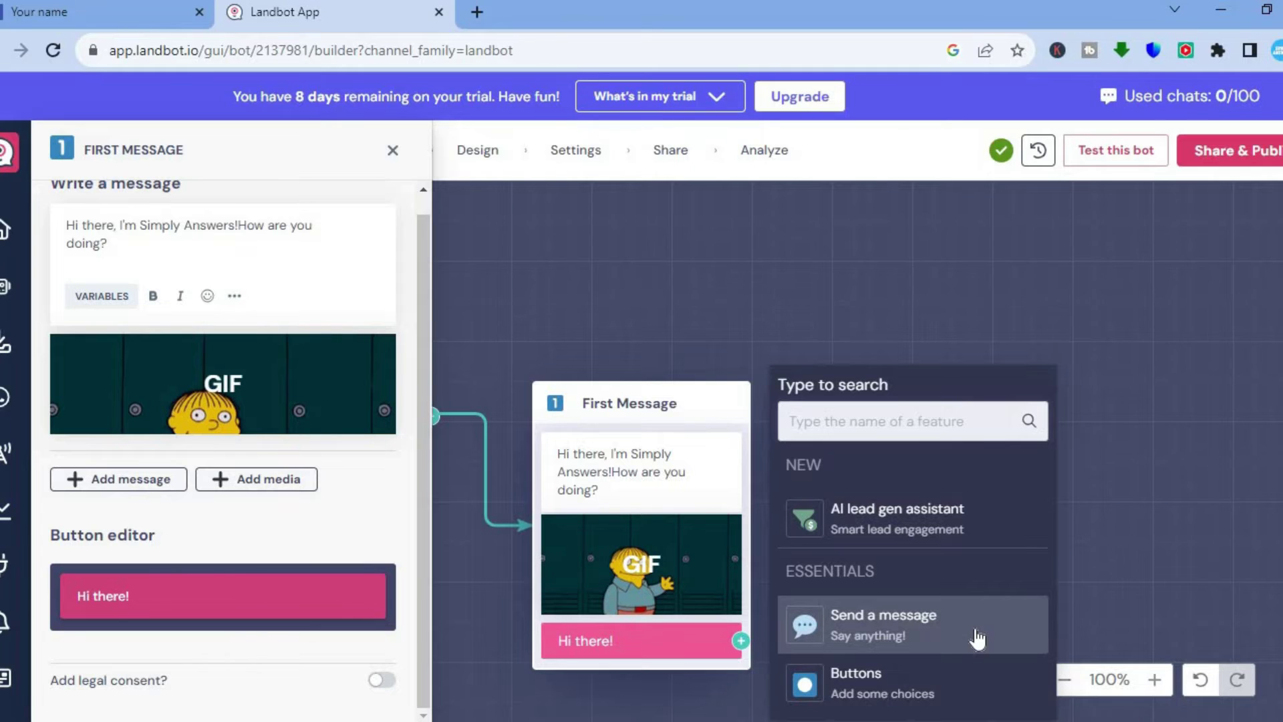
- Add a 'How can I help You?' message after Hi there!, then an 'Is everything ok?' Buttons block
click(938, 632)
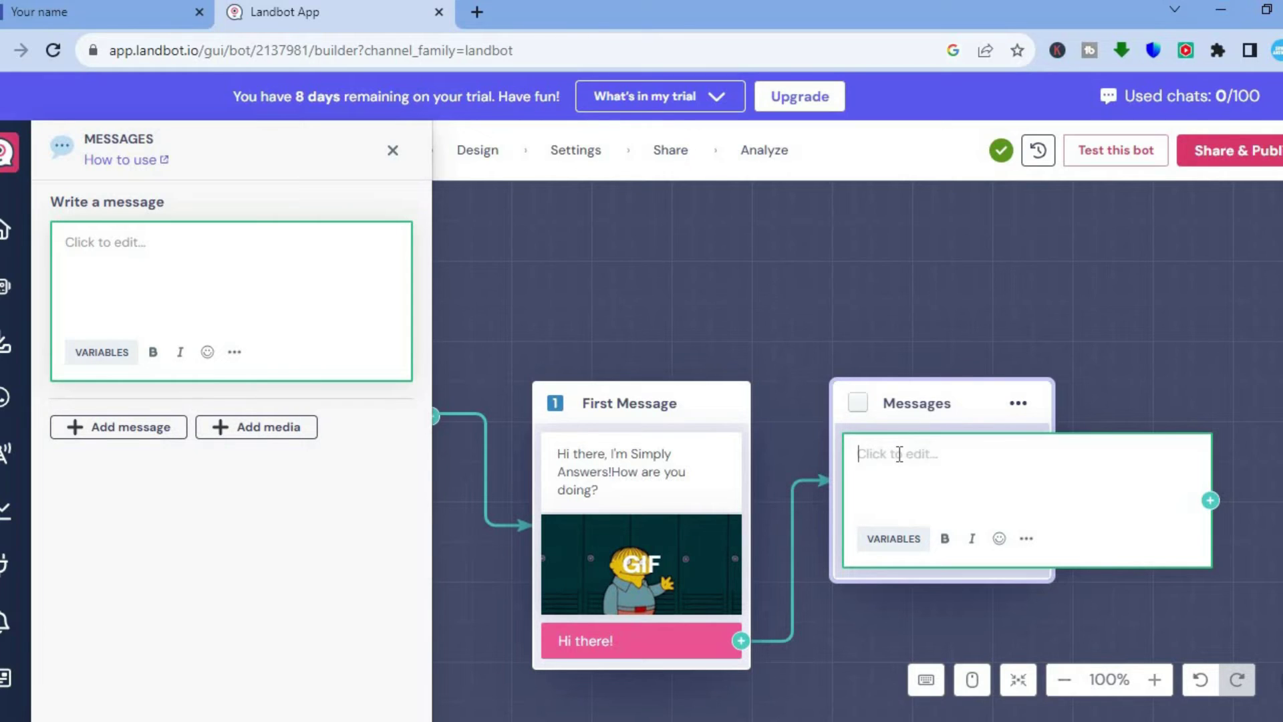
text(How can I help You?)
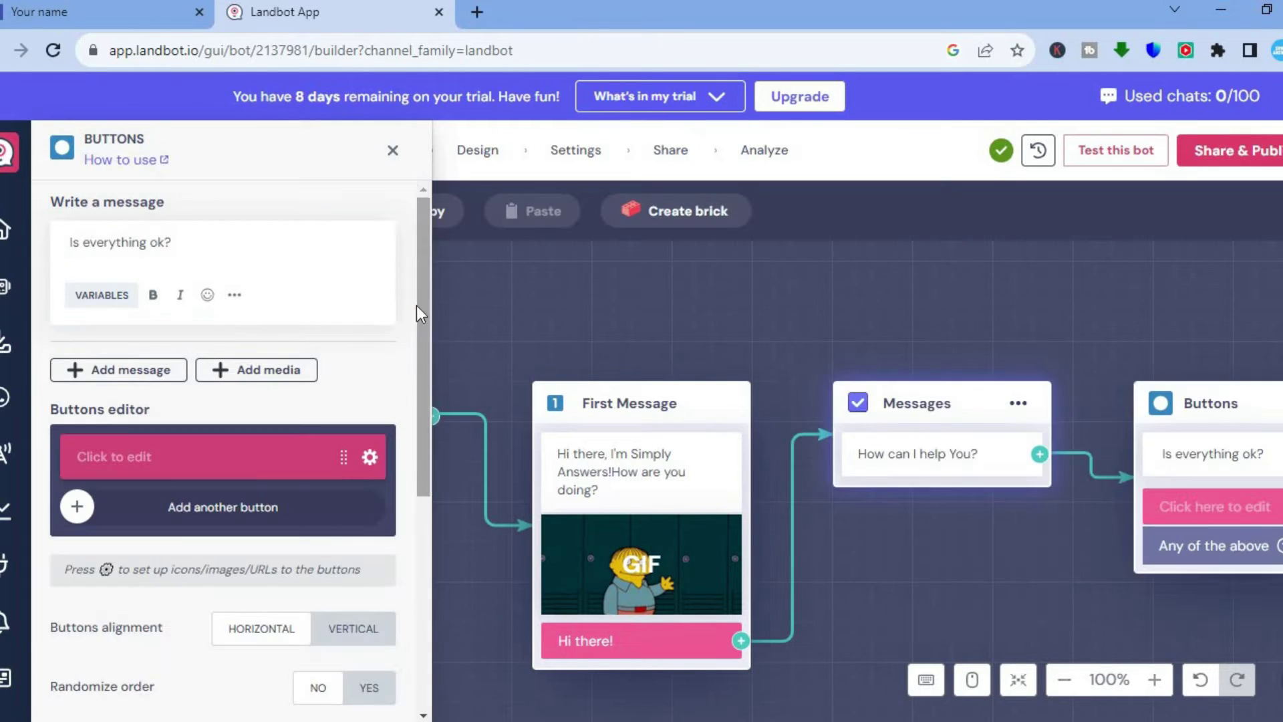
click(394, 151)
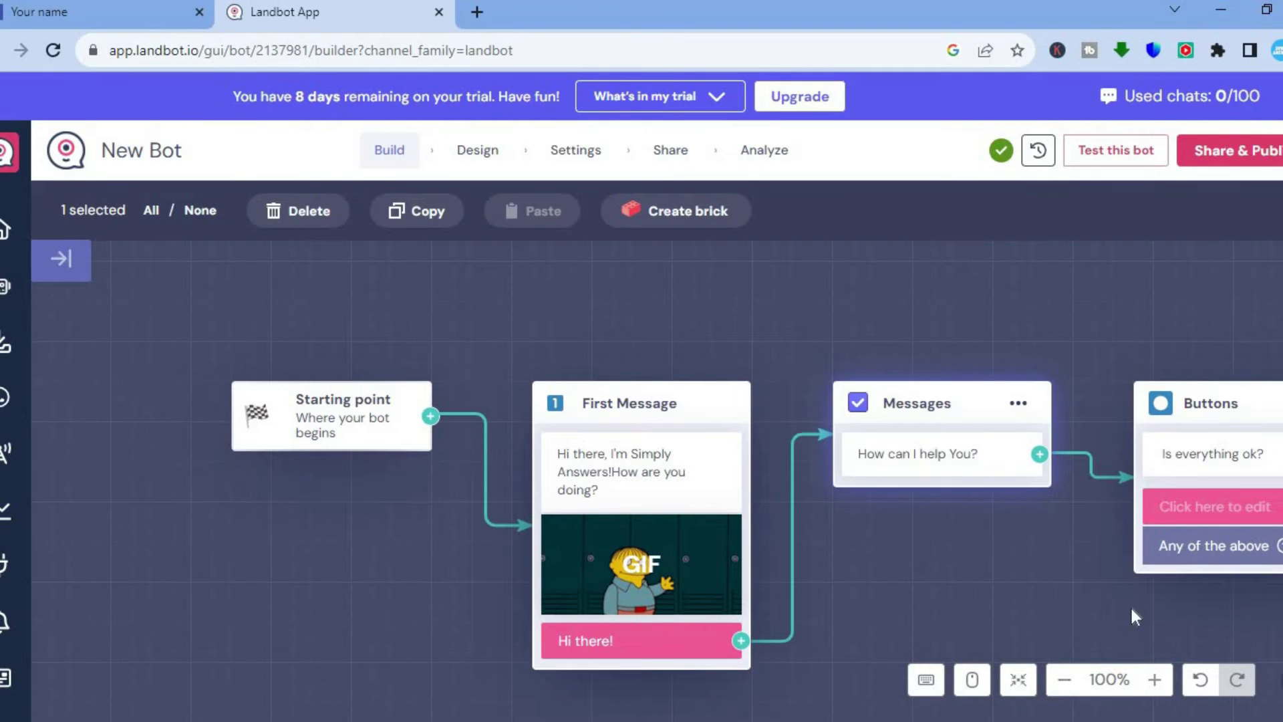
- Zoom the flow out to 88%, check the Buttons block's actions, then go to the Design page
click(1063, 680)
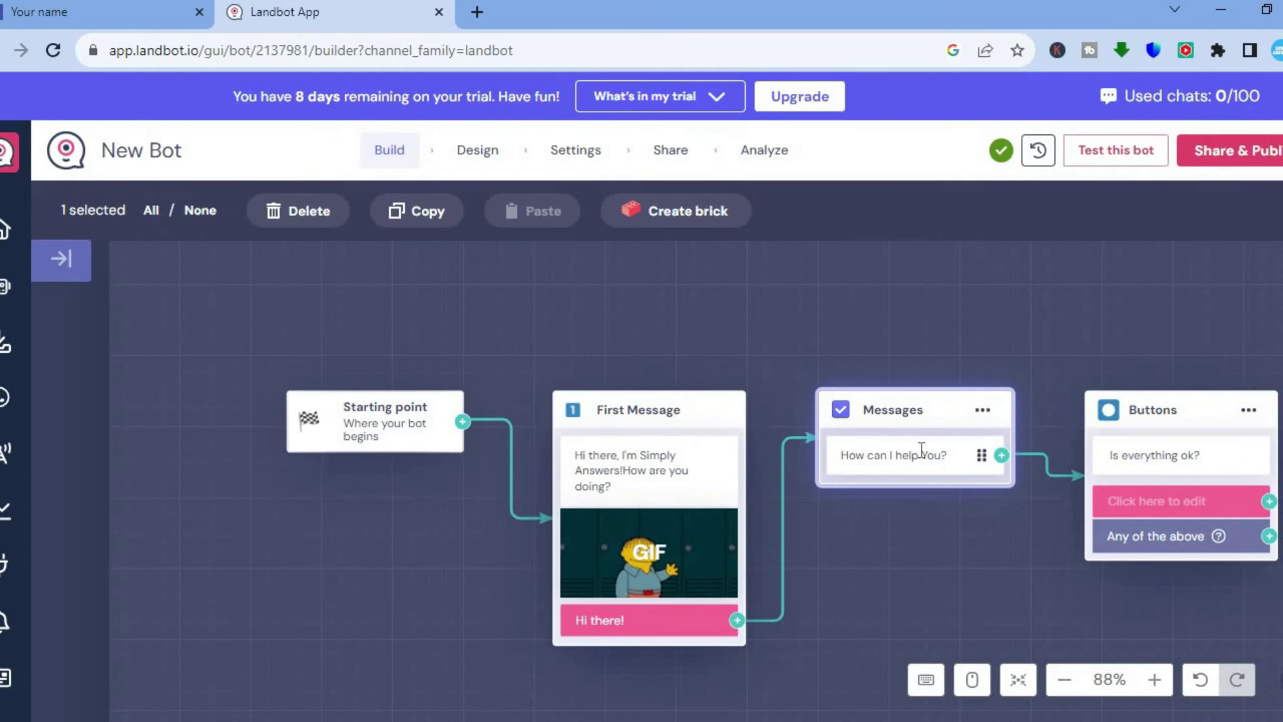
click(1106, 409)
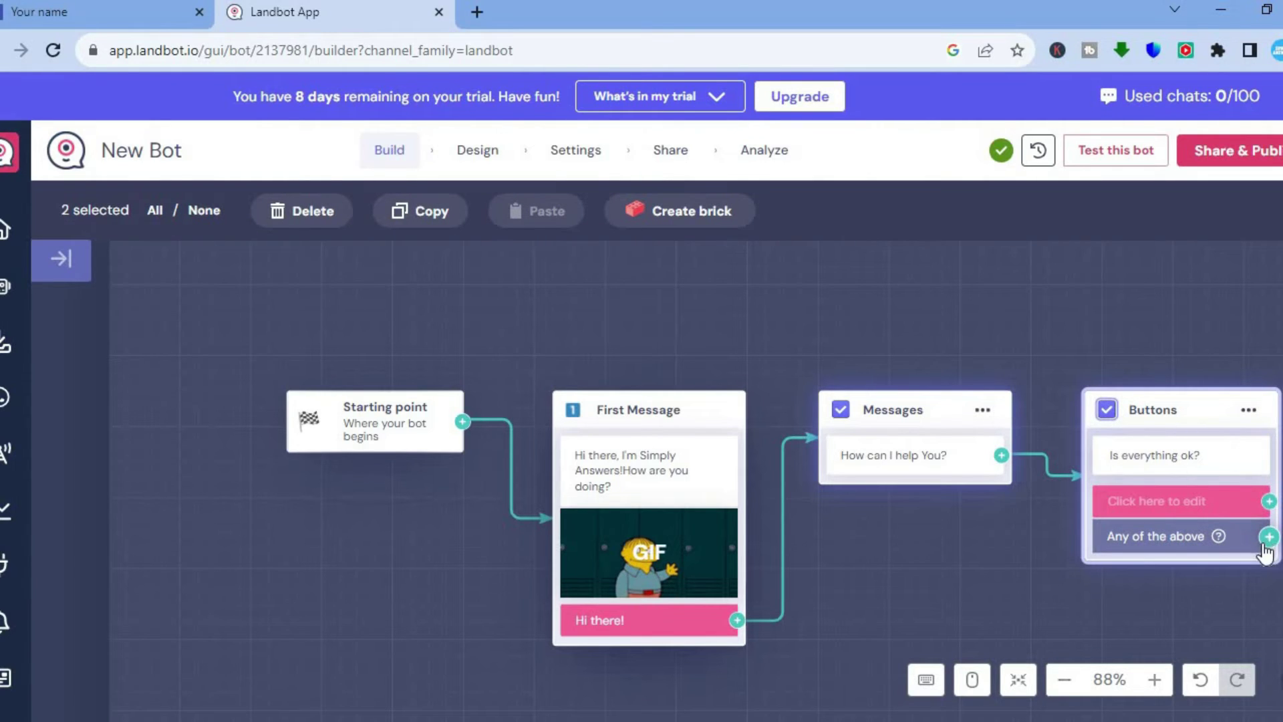
click(1249, 411)
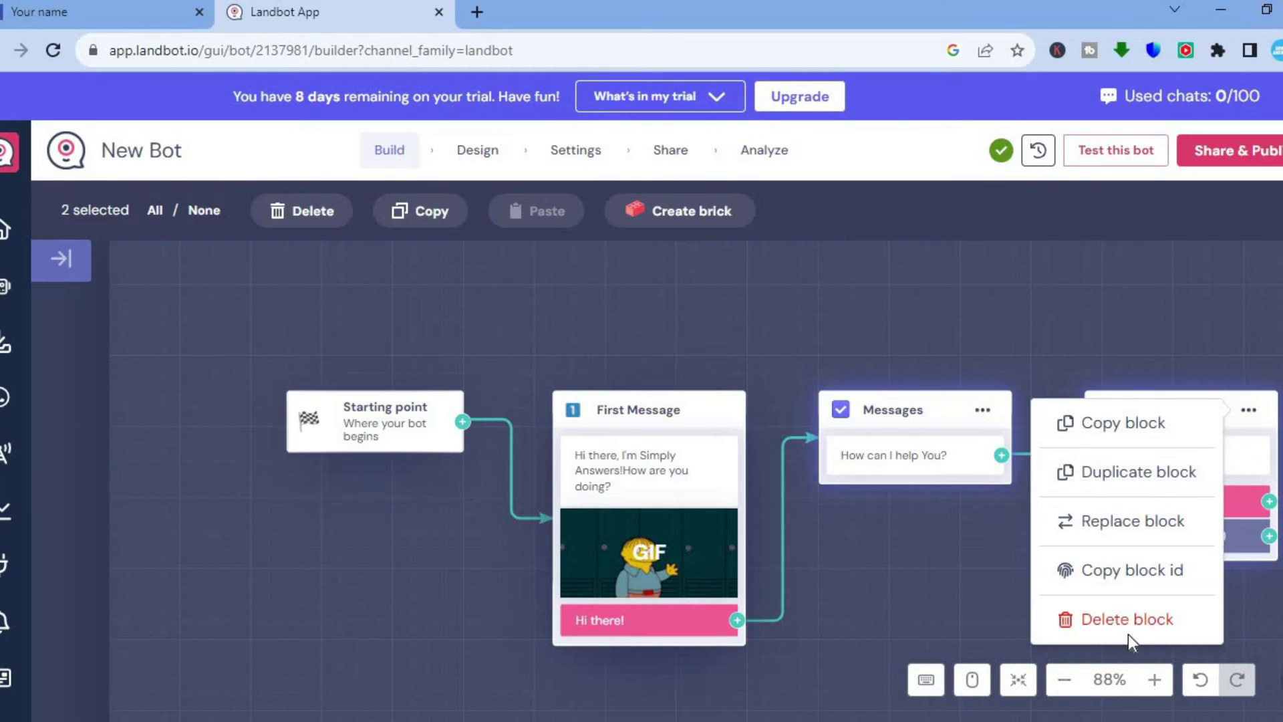
click(920, 562)
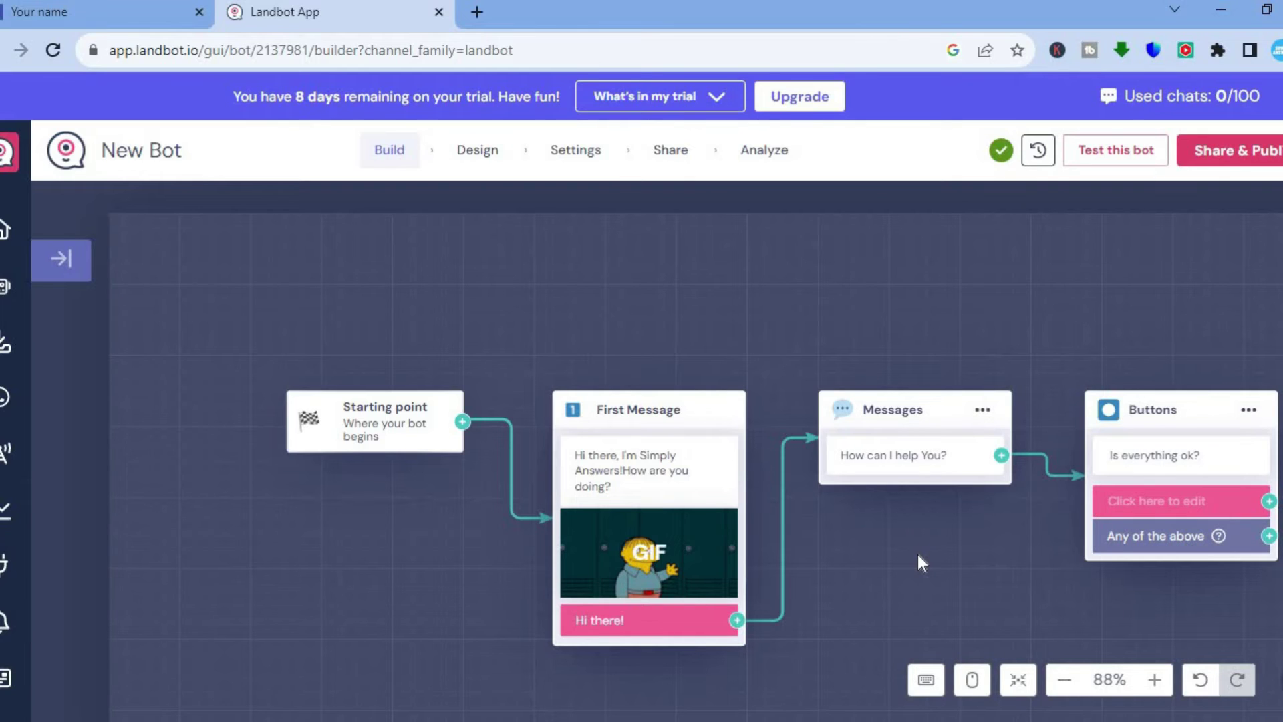
click(492, 155)
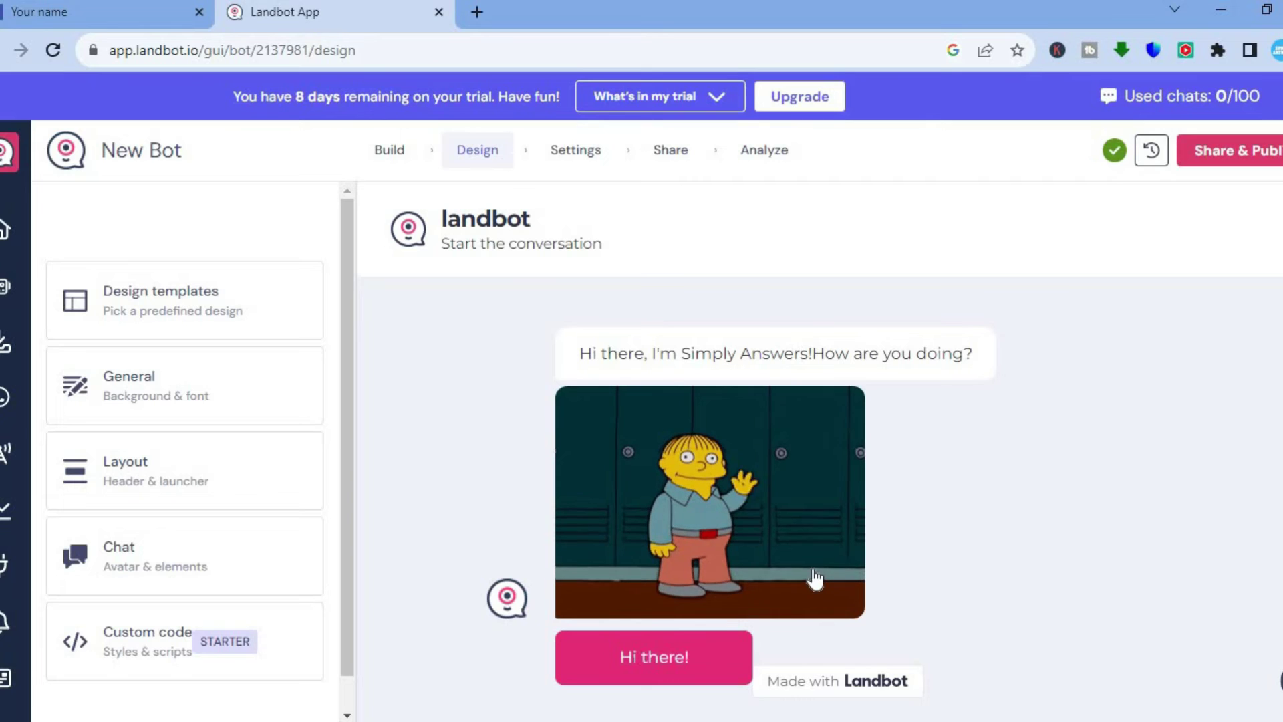
- Browse the design templates without applying one, then view General settings showing the name 'New Bot'
click(199, 312)
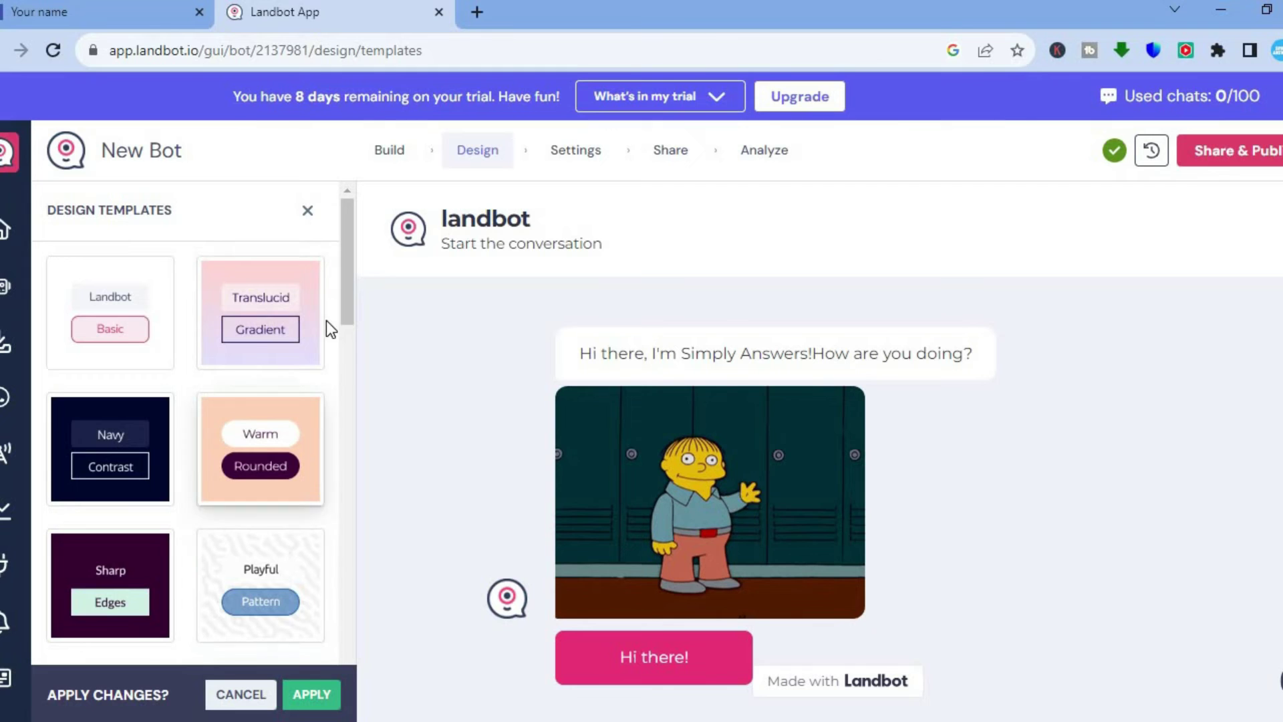
drag(340, 298, 346, 211)
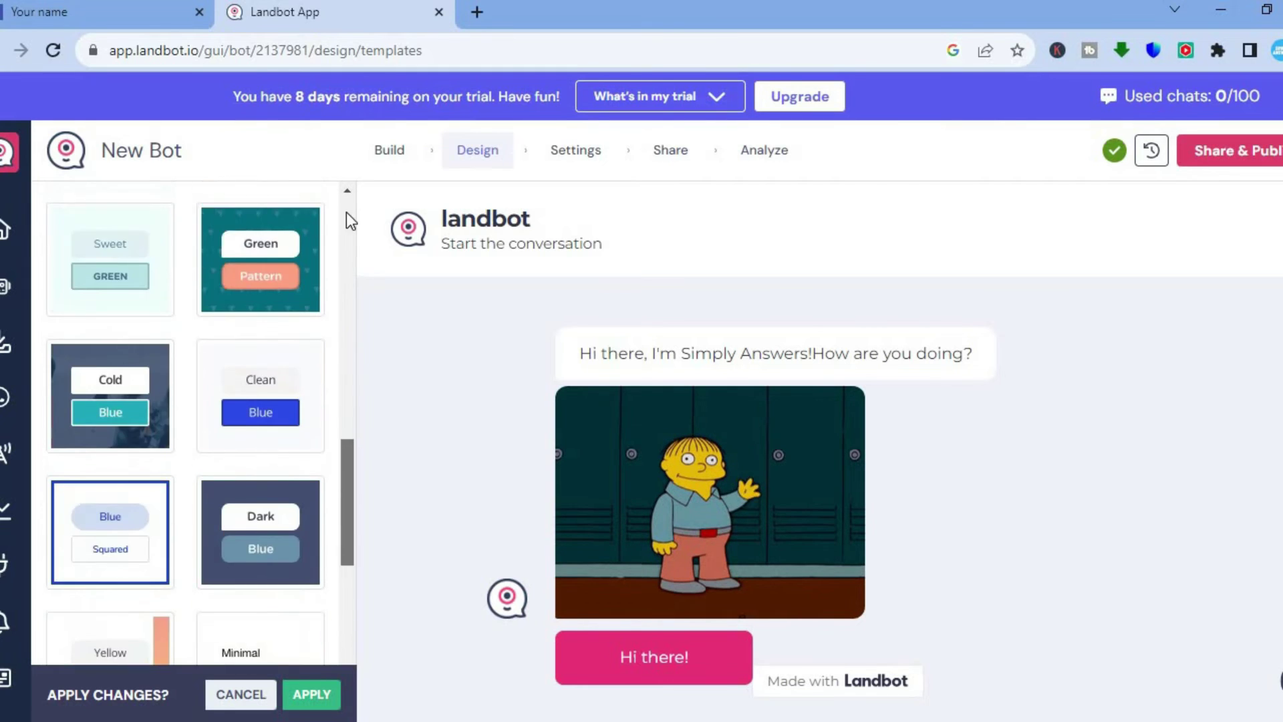
click(304, 212)
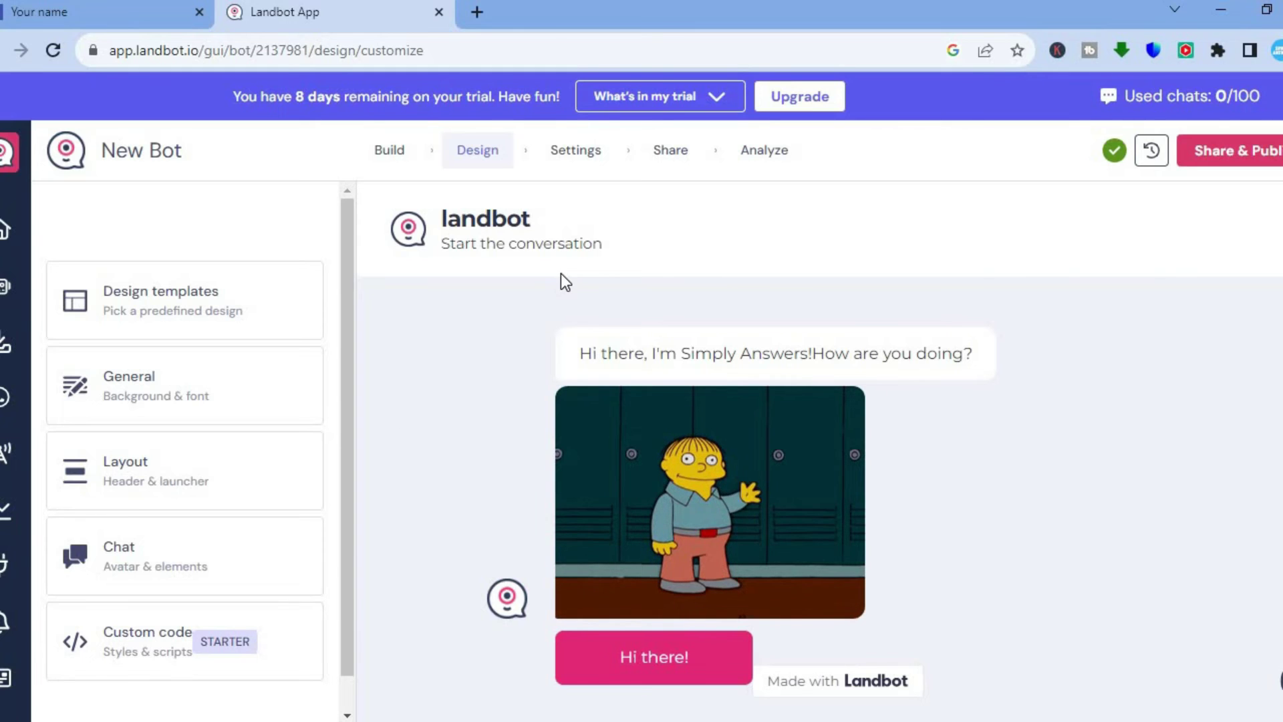
click(571, 148)
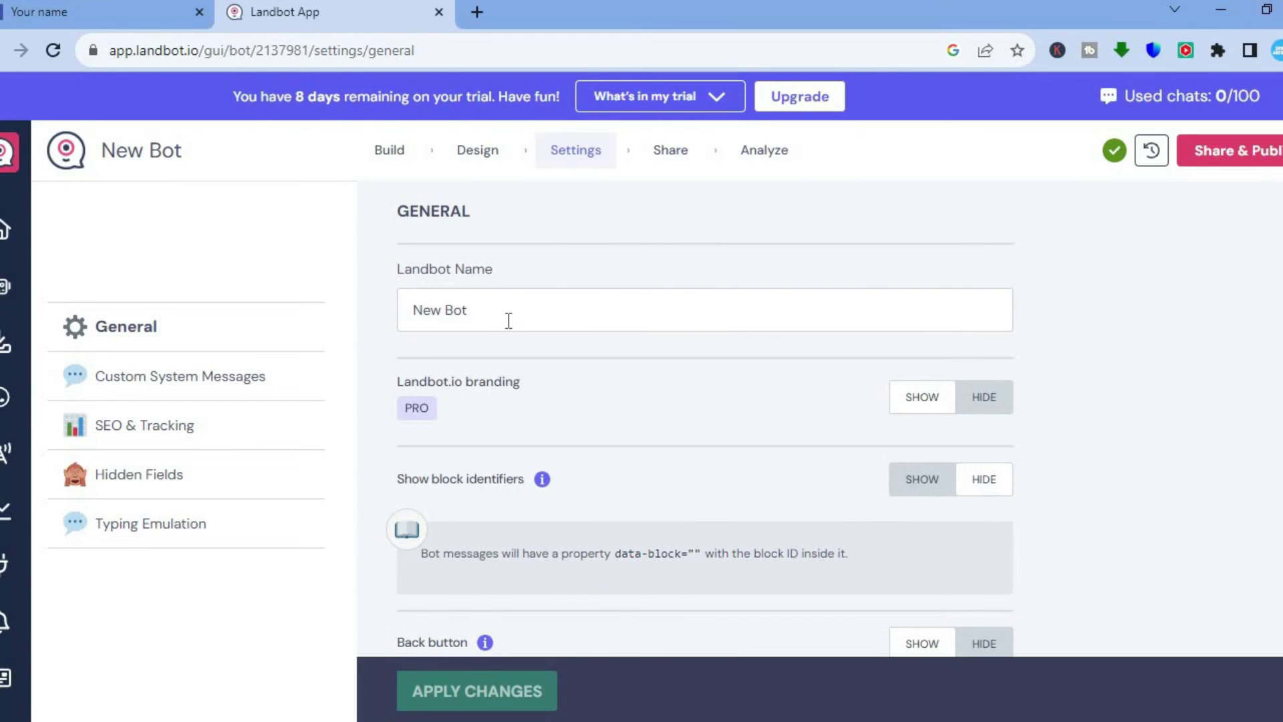
- Go to the Share page's Embed into your website options
click(670, 151)
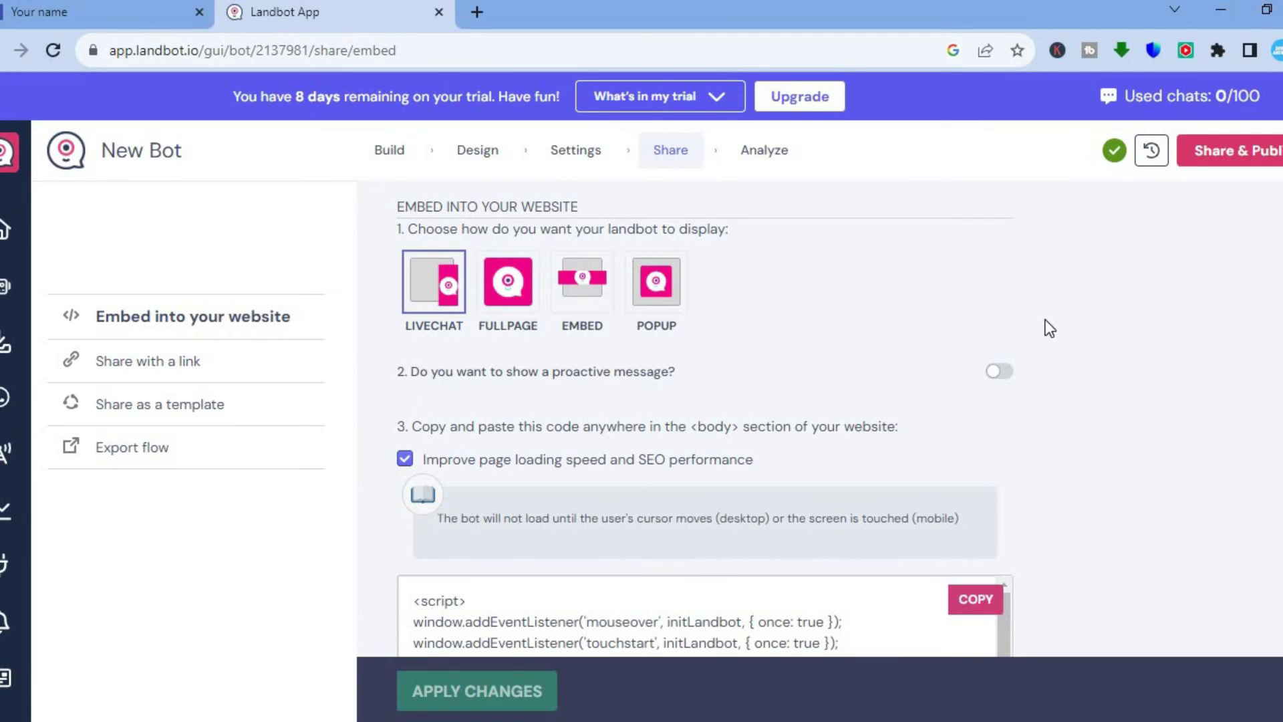
- Compare the Livechat, Fullpage and Popup display options and select Embed
scroll(773, 265, down, 1)
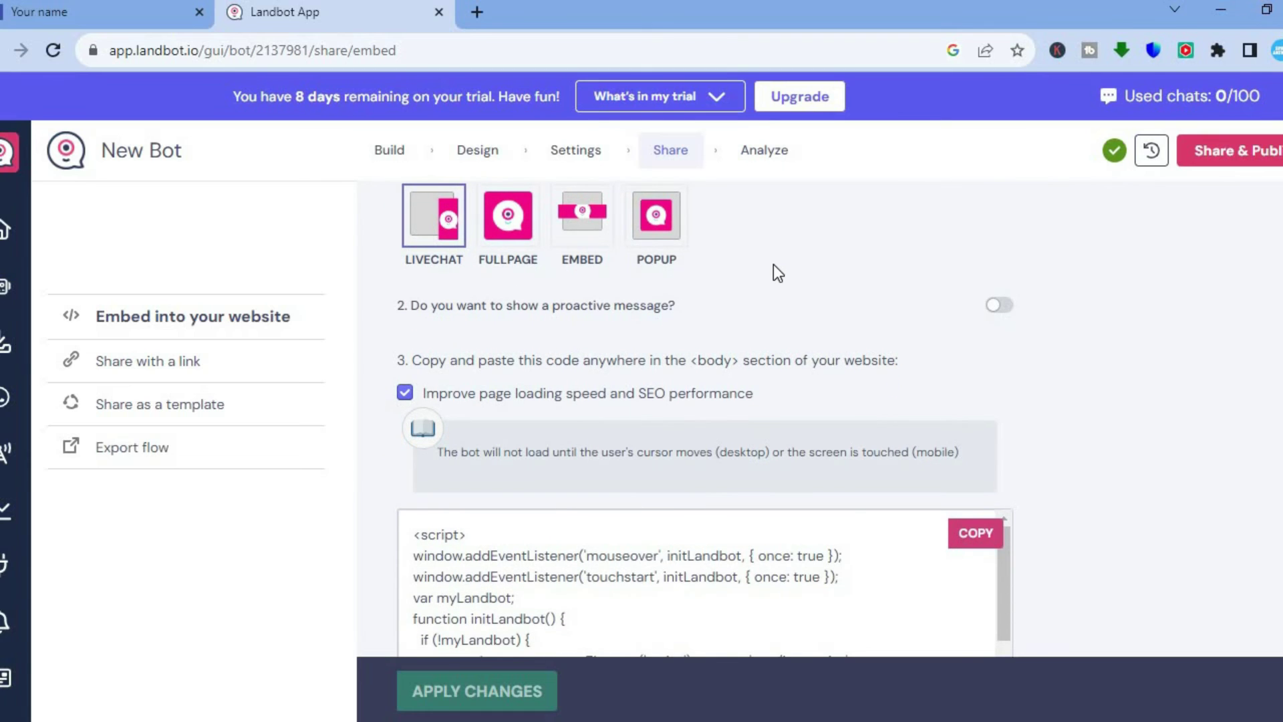
click(583, 227)
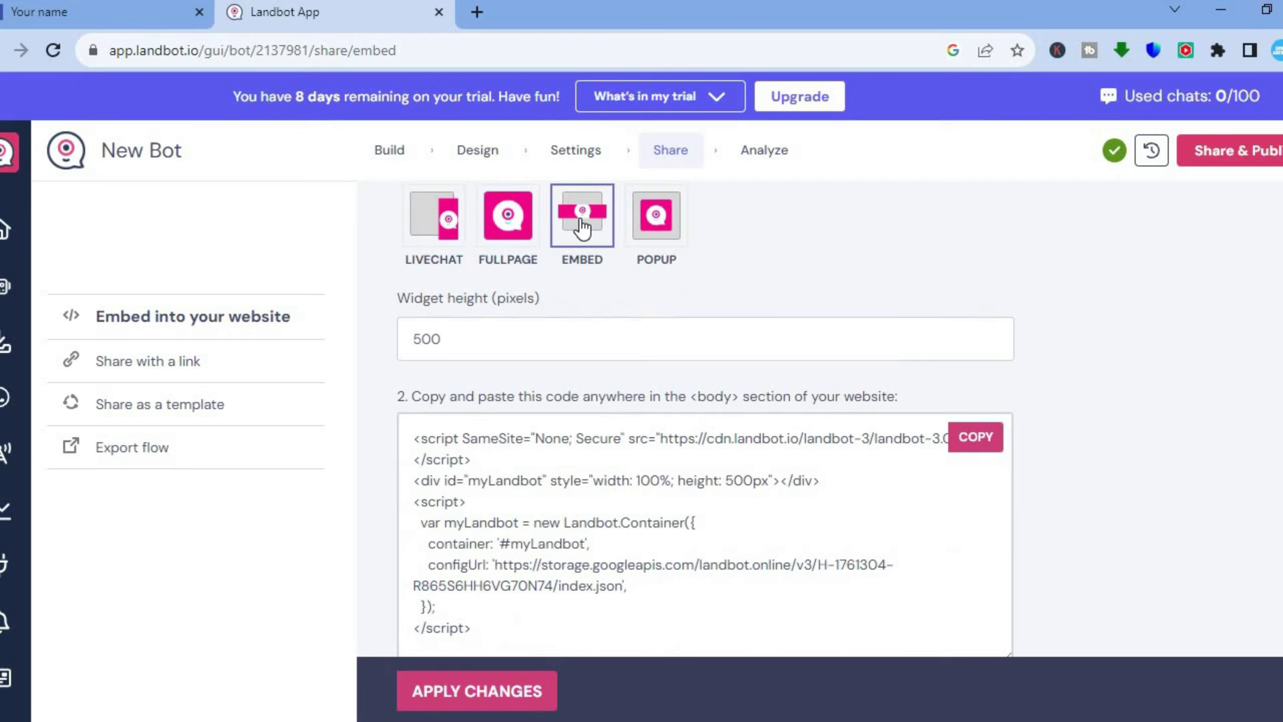
click(510, 244)
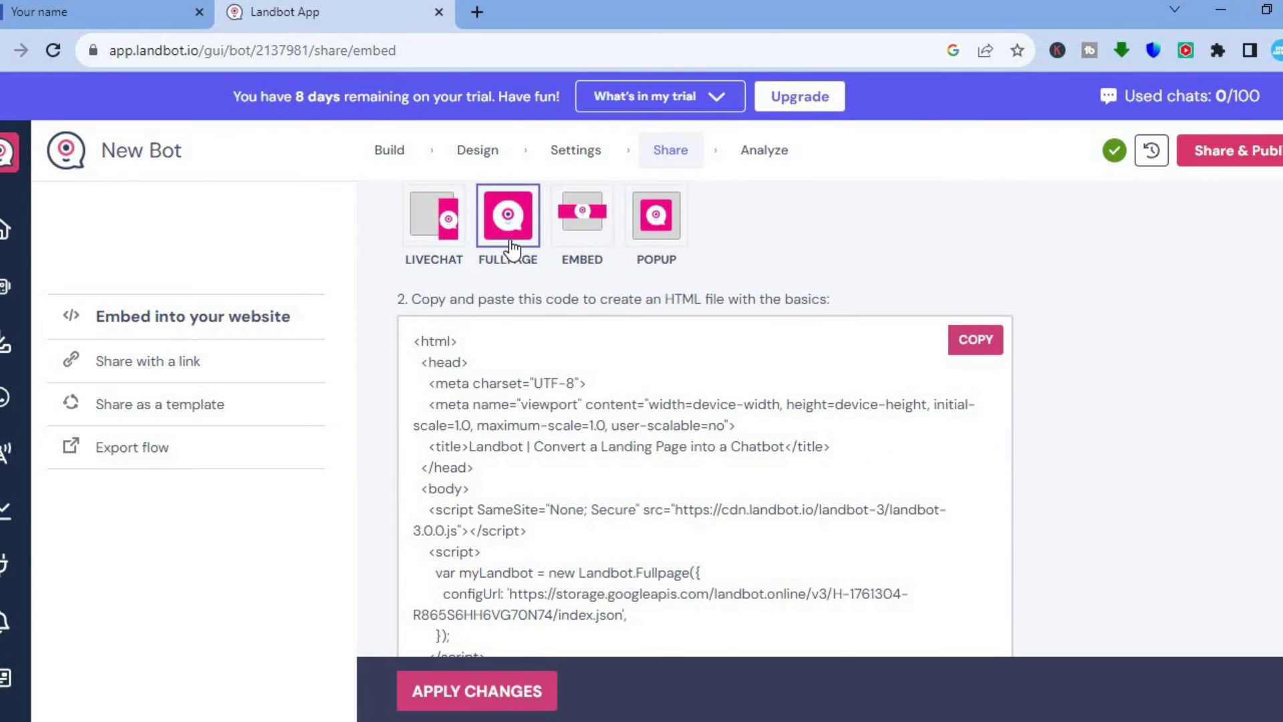
click(440, 233)
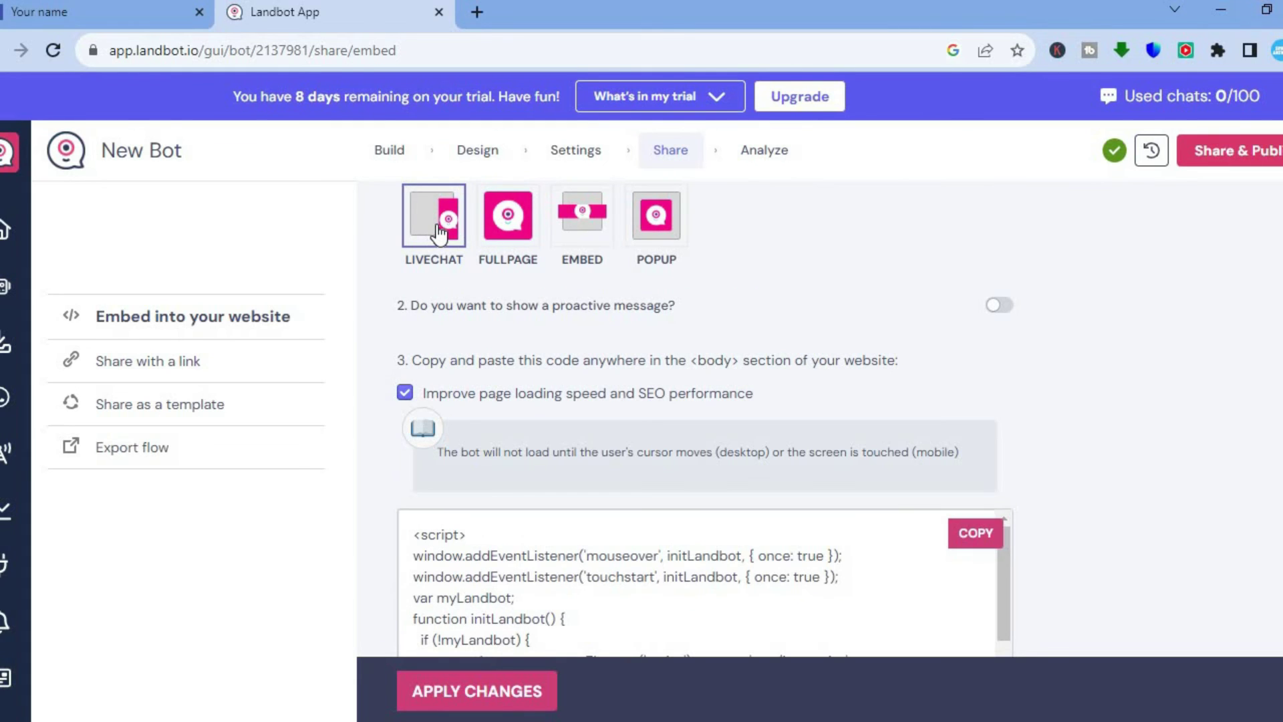
click(651, 235)
click(568, 235)
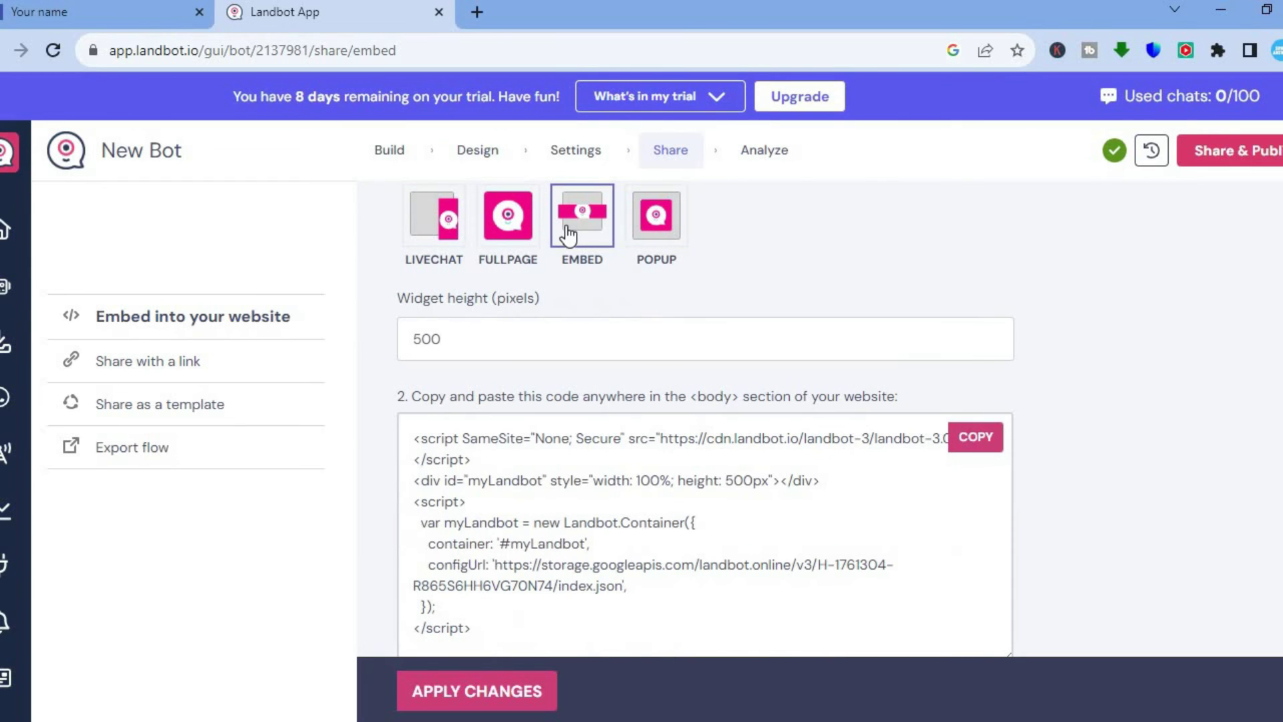
- Copy the Embed code snippet with its 500-pixel widget height and return to the Portfolio editor
scroll(705, 418, down, 2)
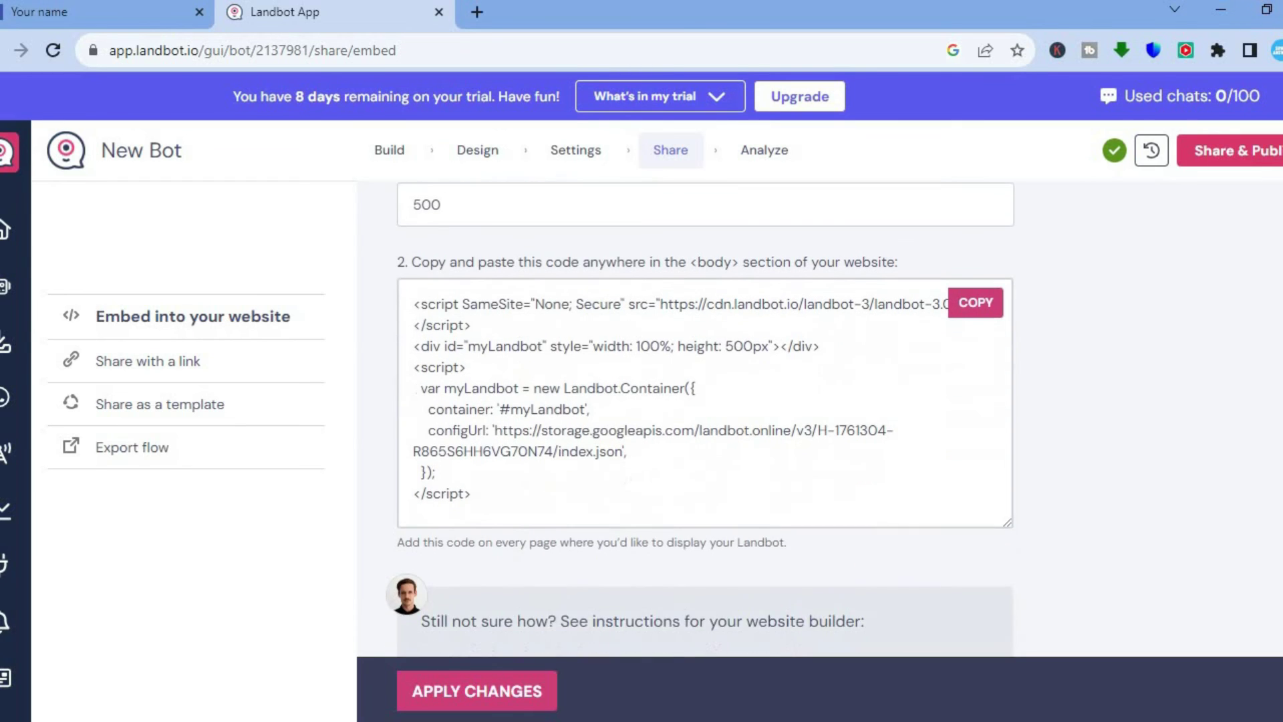
click(973, 286)
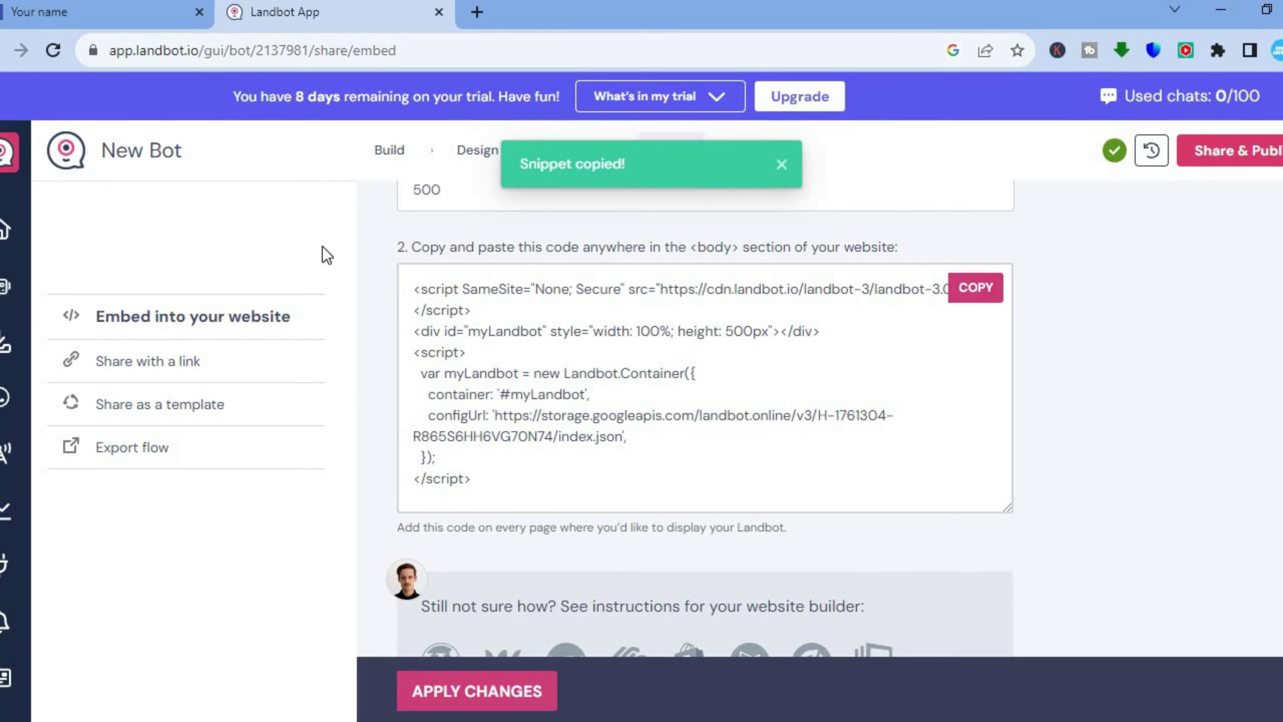
click(83, 9)
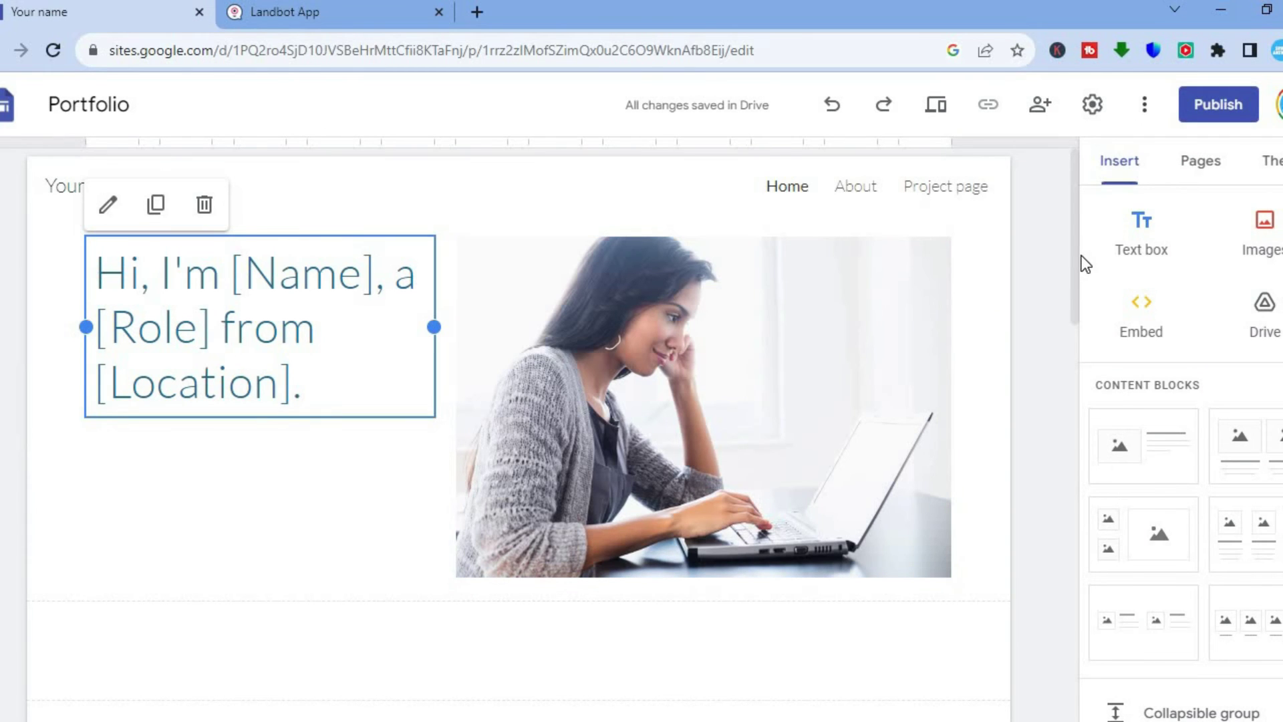
- Paste the Landbot embed code into an Embed code block in the empty text box below the photo
drag(1074, 262, 1054, 470)
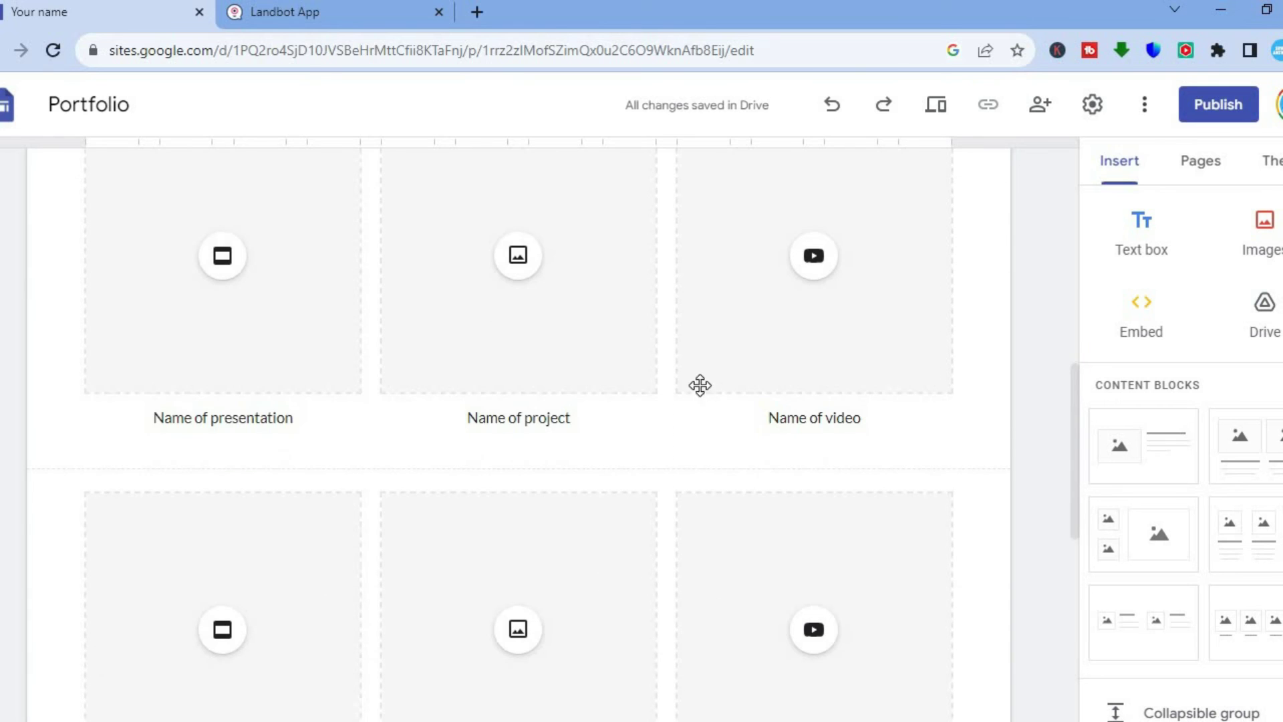
drag(1078, 406, 1073, 267)
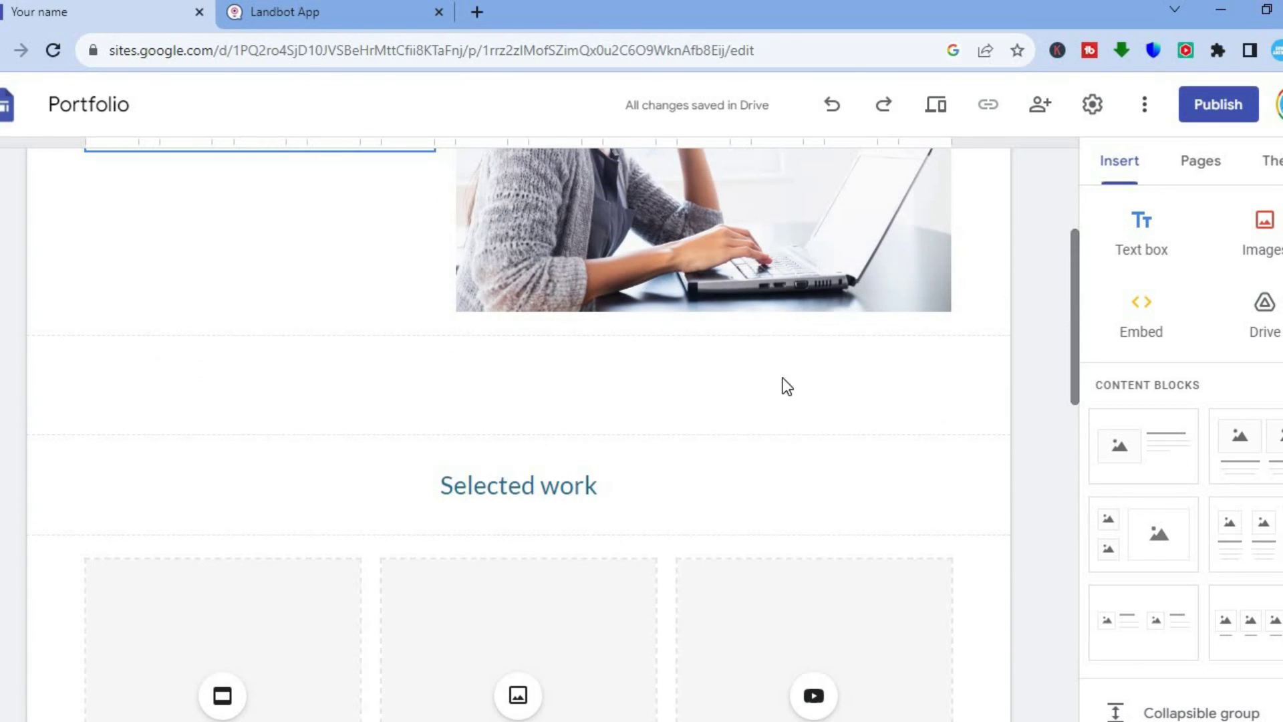
click(646, 385)
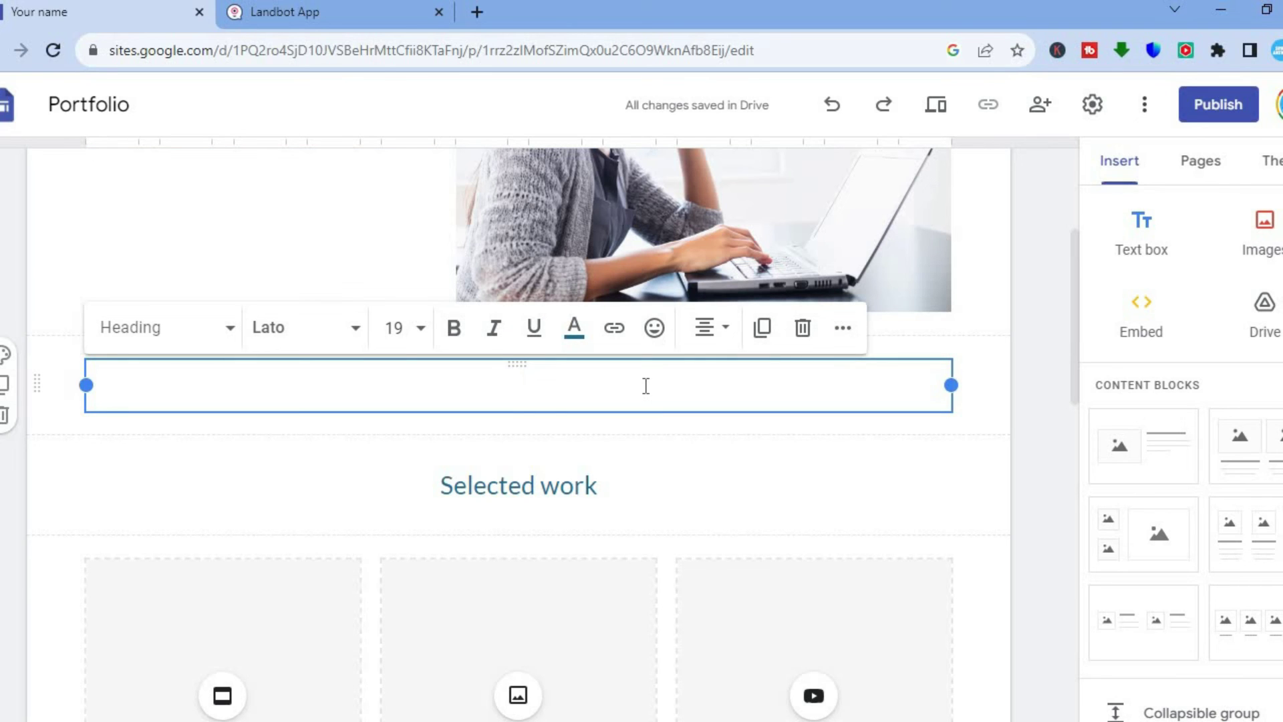
click(1150, 330)
click(525, 356)
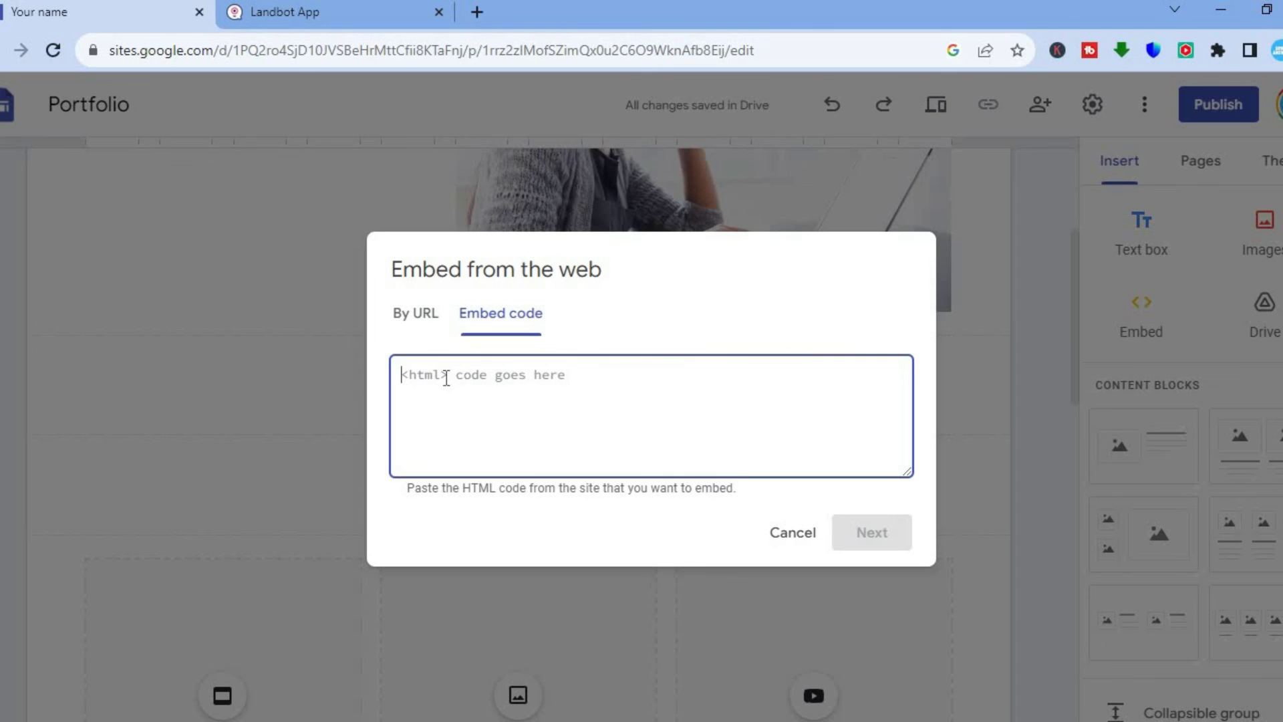
right_click(447, 379)
click(494, 515)
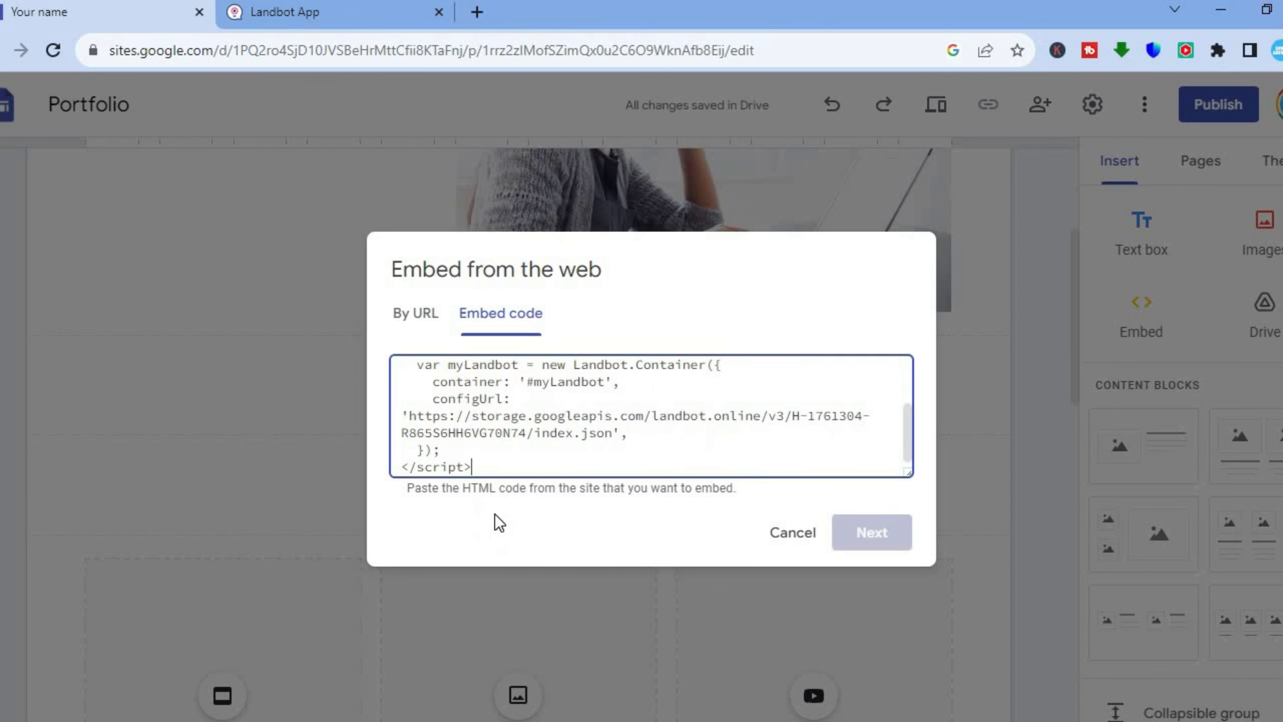
click(864, 535)
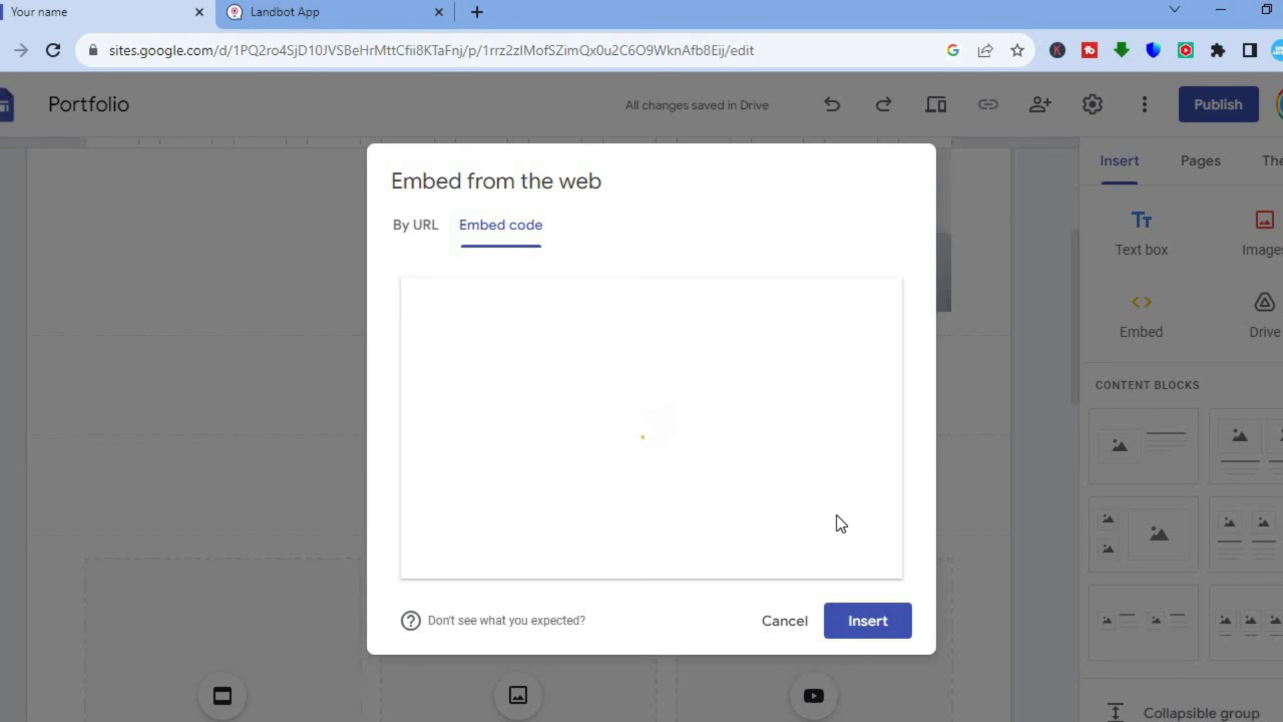
click(882, 621)
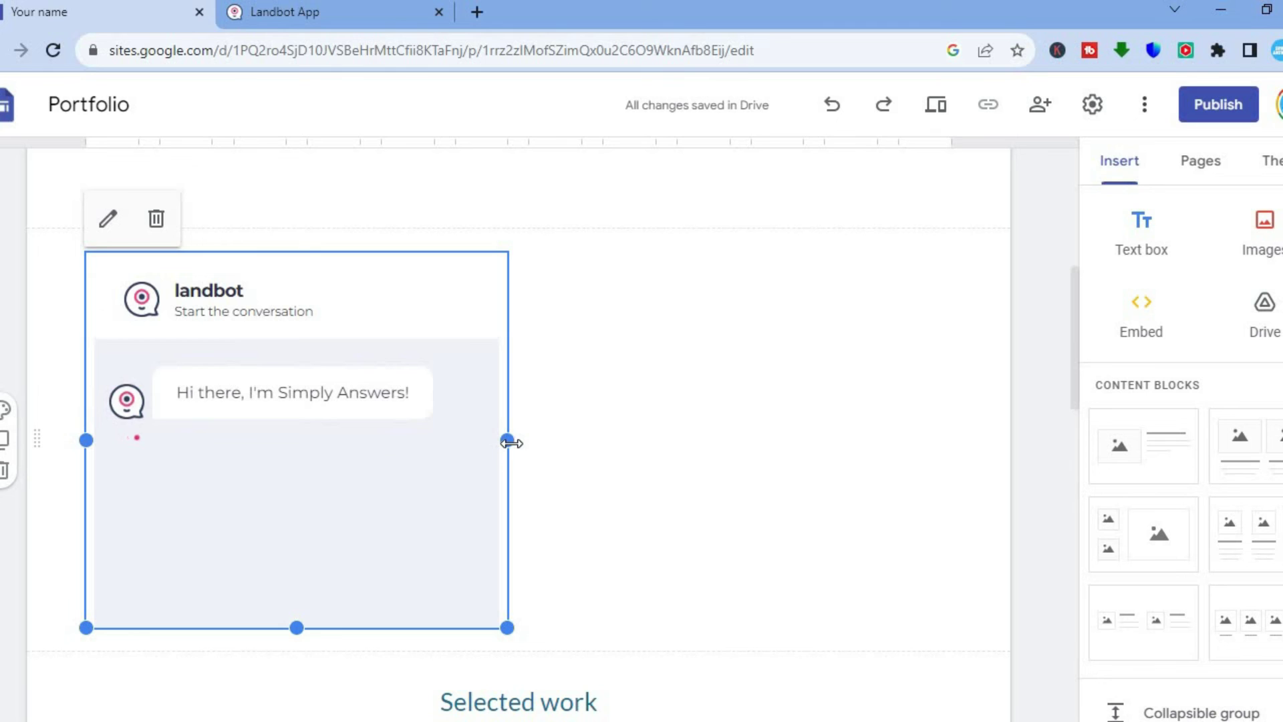
- Stretch the embedded Landbot chat box's side and bottom edges to make it taller
drag(520, 444, 516, 440)
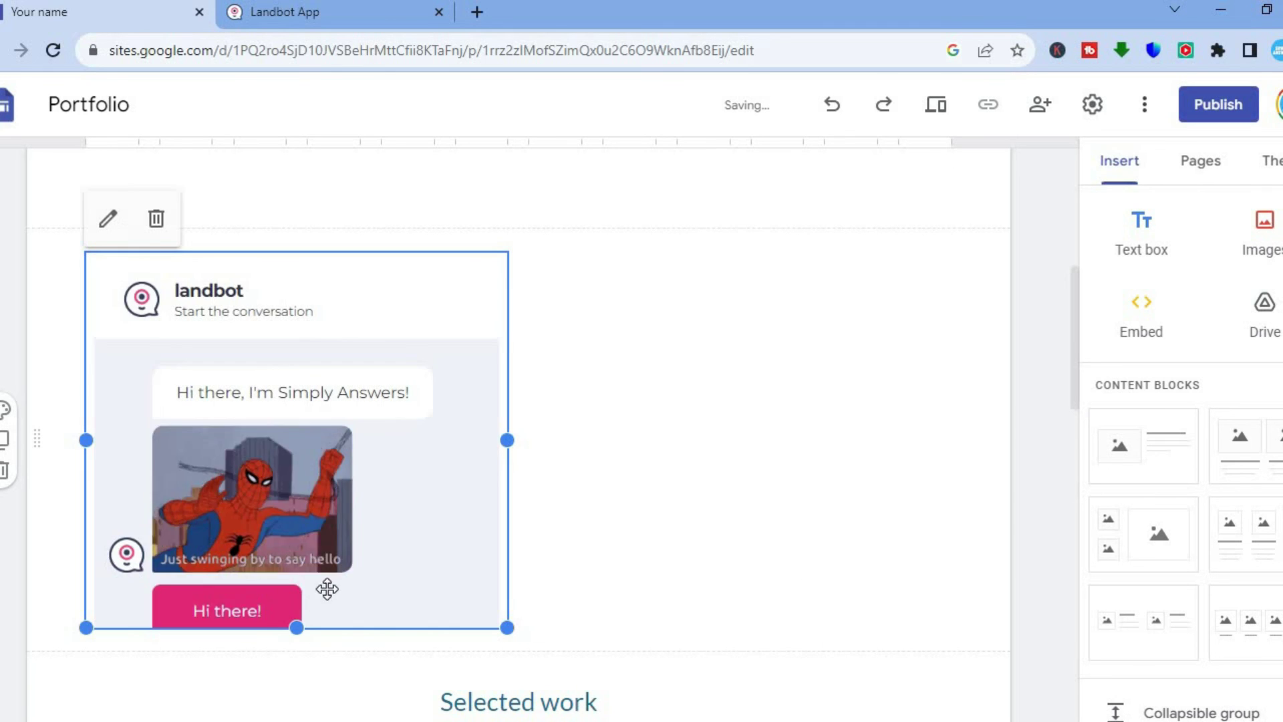
drag(298, 657, 295, 676)
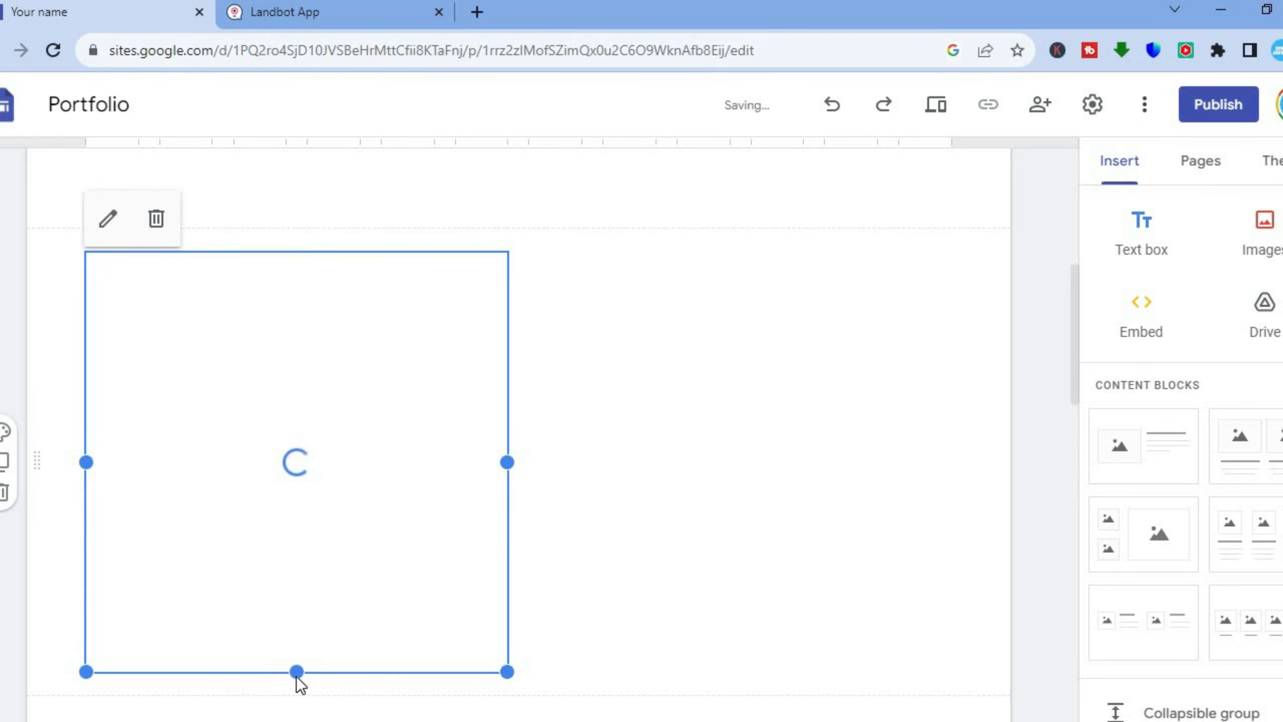